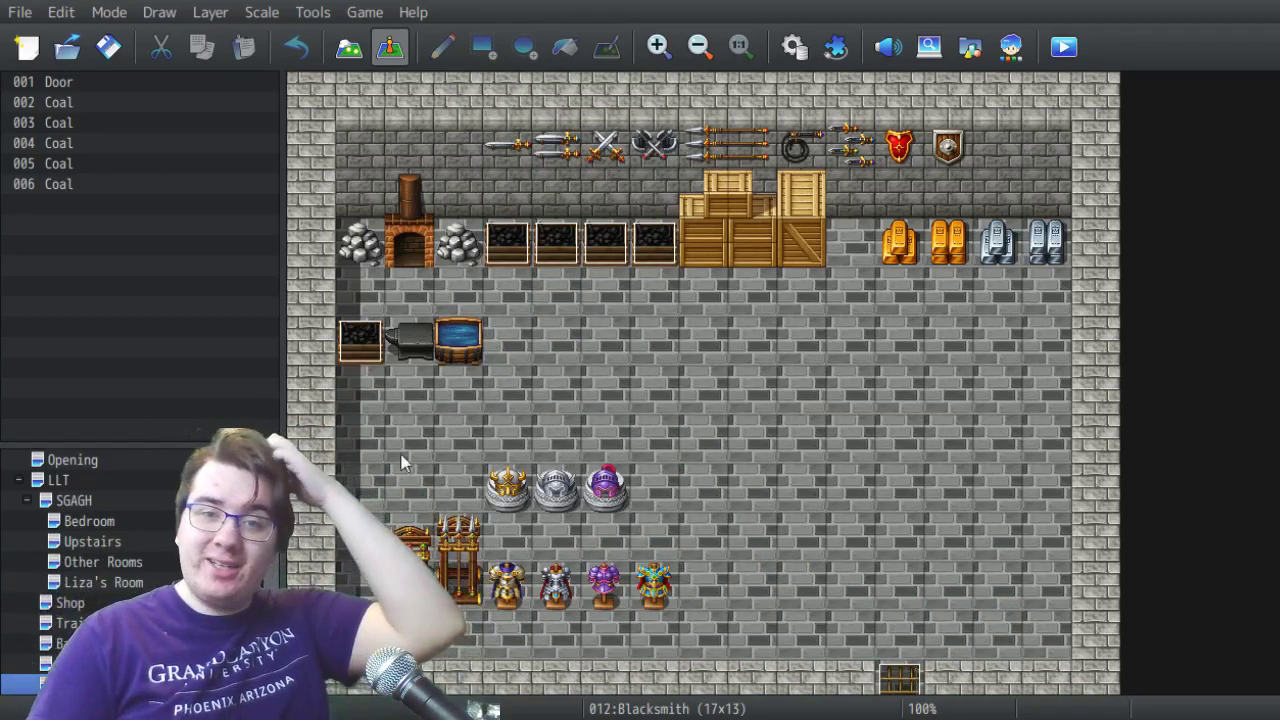
Scroll the map tree and open the SGAGH map.
scroll(100, 560, down, 1)
scroll(106, 571, down, 2)
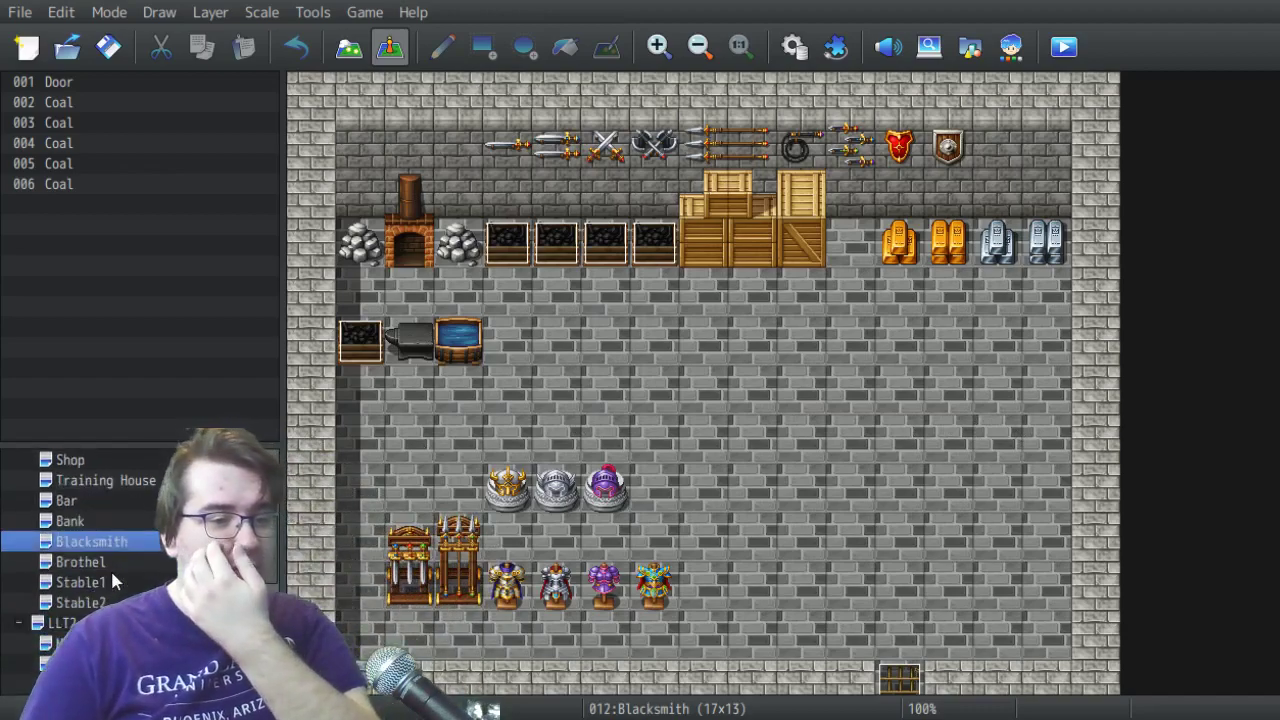
scroll(110, 568, down, 1)
scroll(113, 548, up, 3)
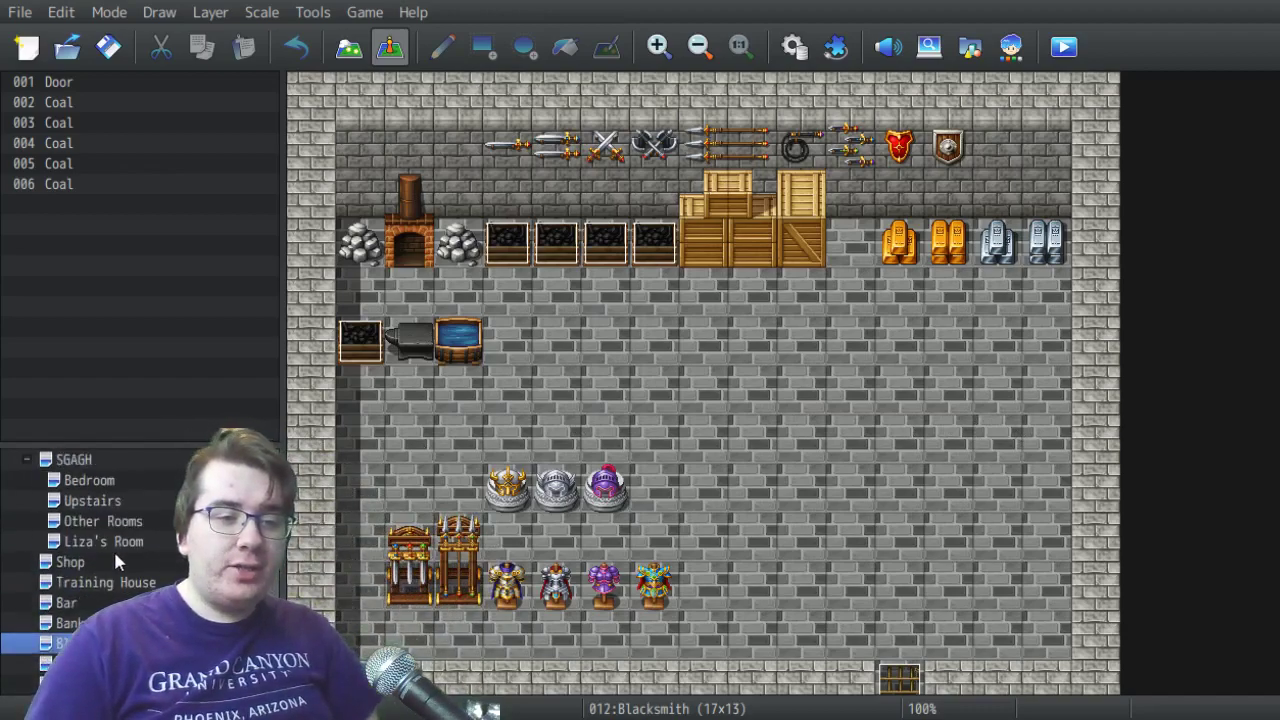
scroll(113, 548, up, 1)
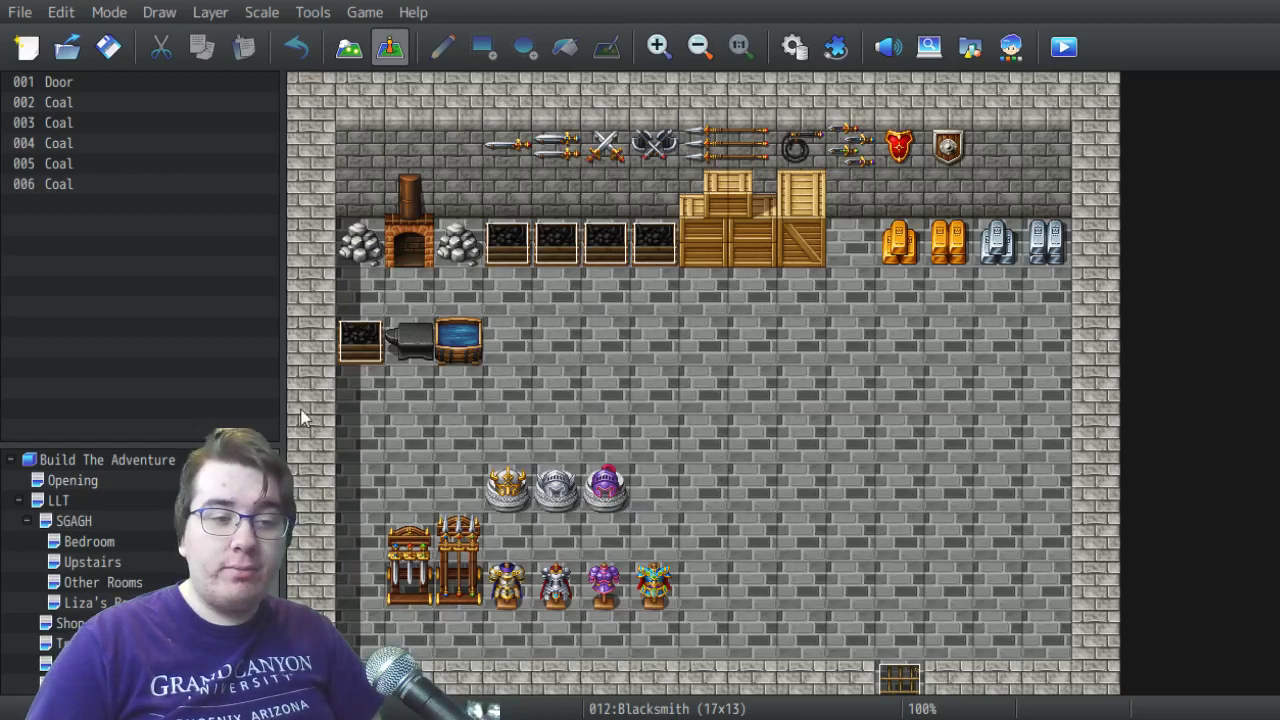
click(90, 521)
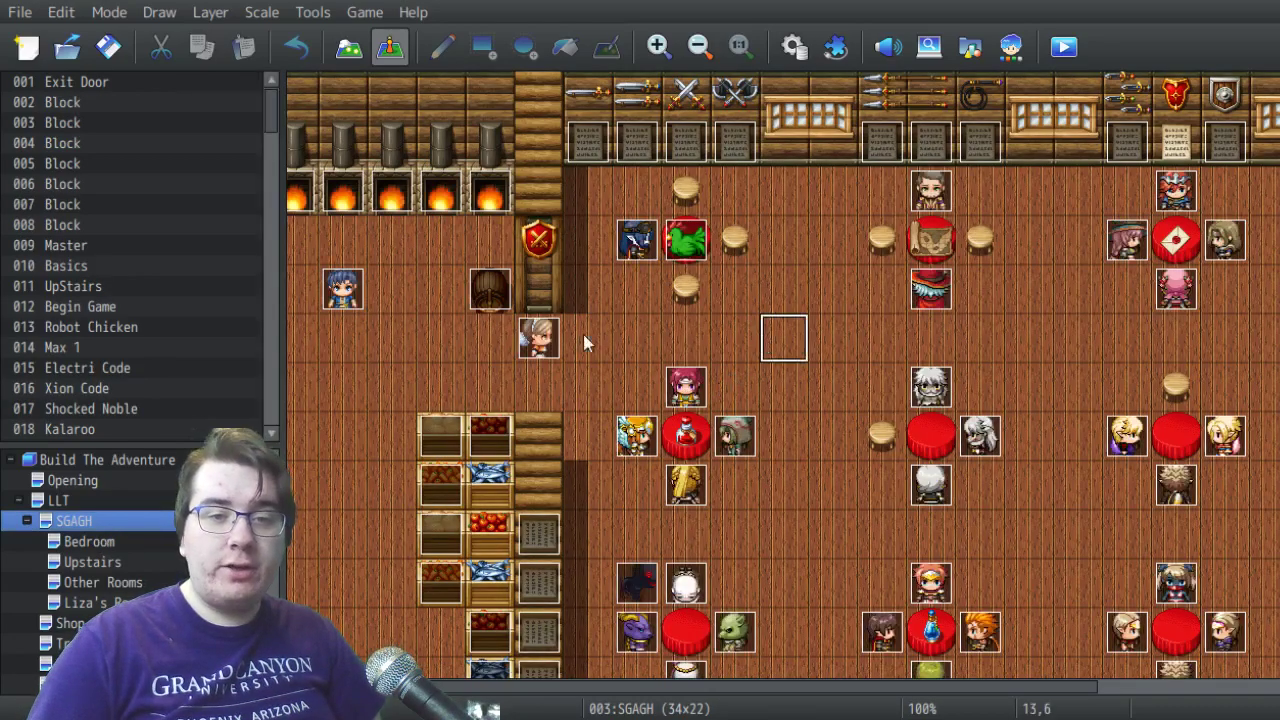
Browse the Other Rooms and Liza's Room sub-maps, then return to SGAGH.
click(110, 584)
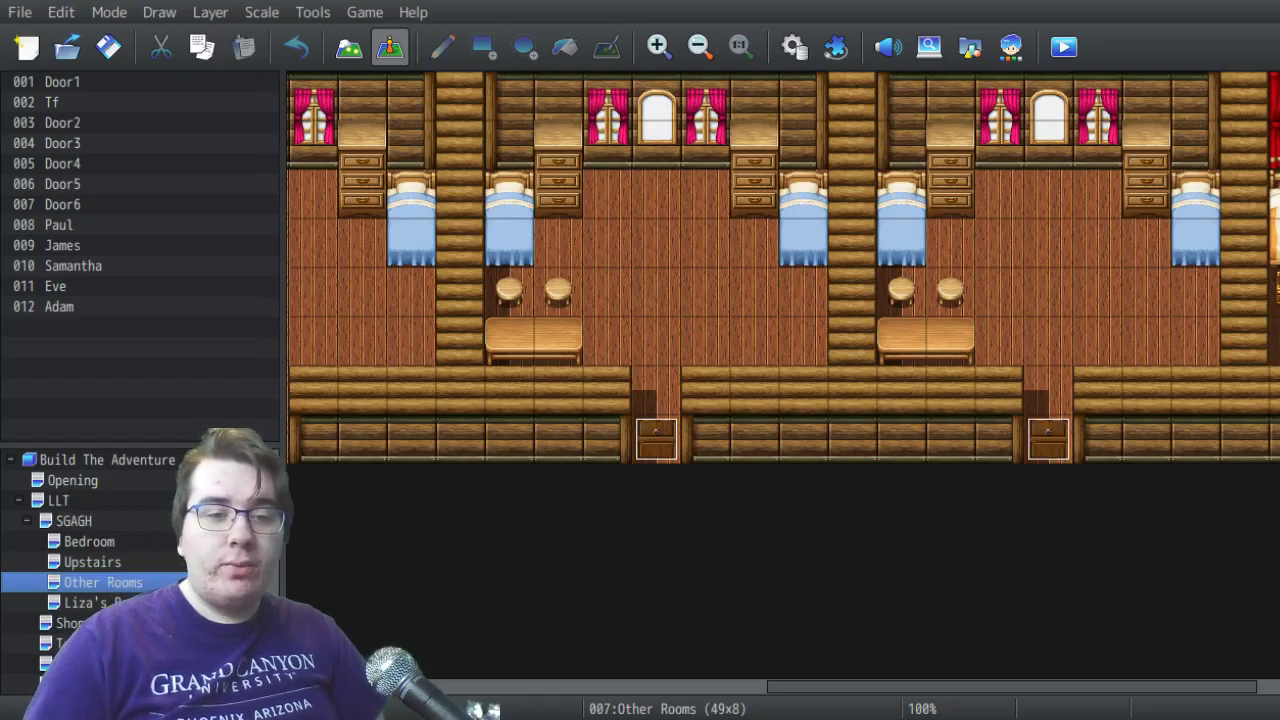
key(Down)
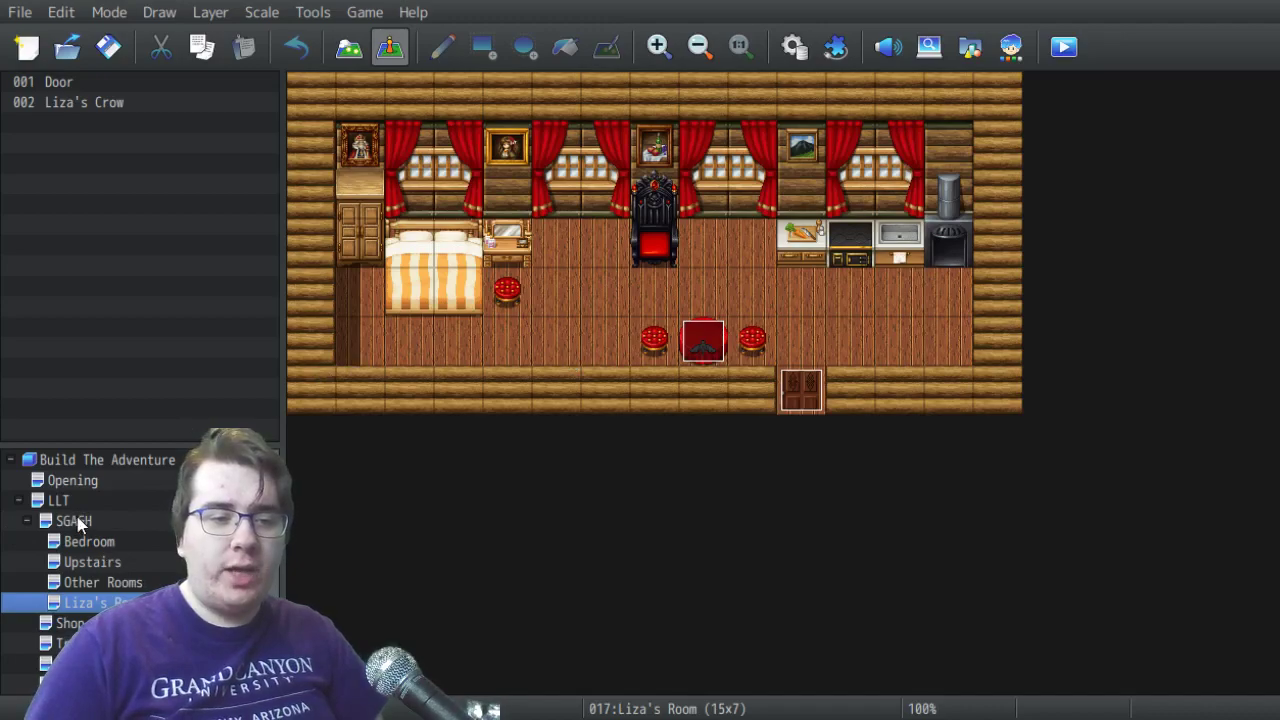
key(Left)
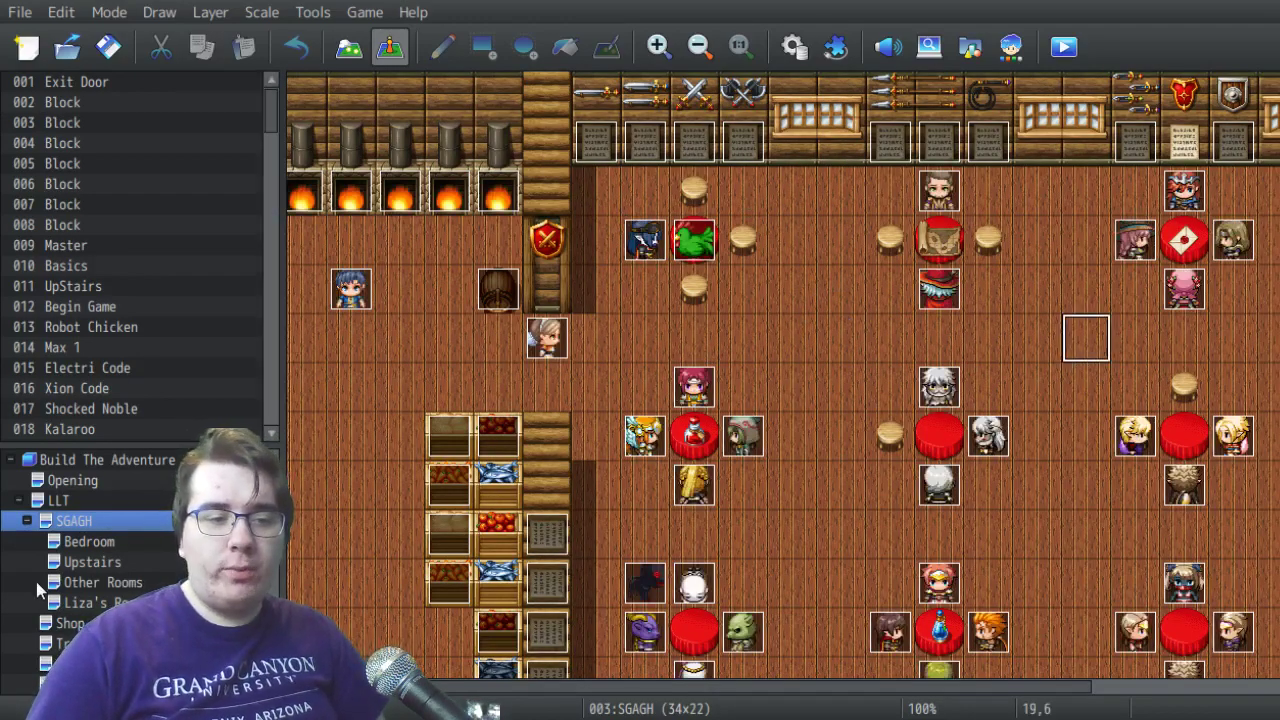
scroll(83, 568, down, 1)
Open the Shop map with its shelves, counters and armour displays.
click(72, 563)
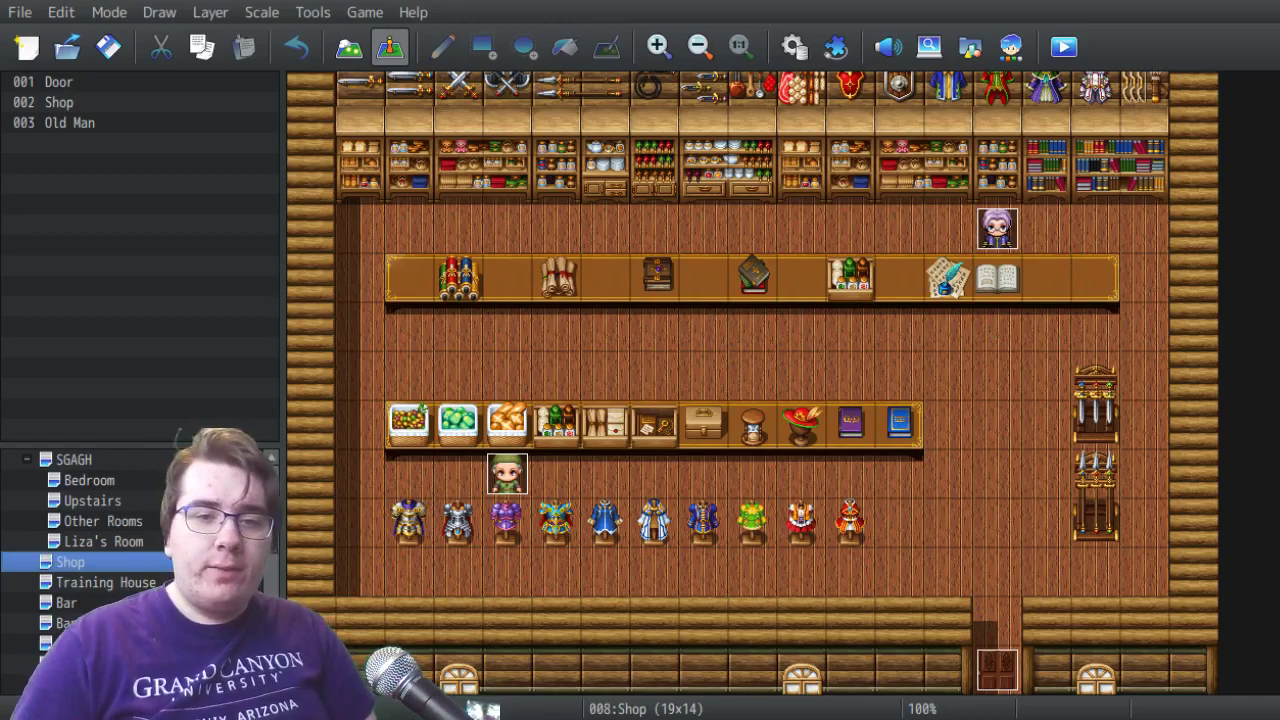
Open the Training House map with its weapon racks and trainer events.
click(105, 582)
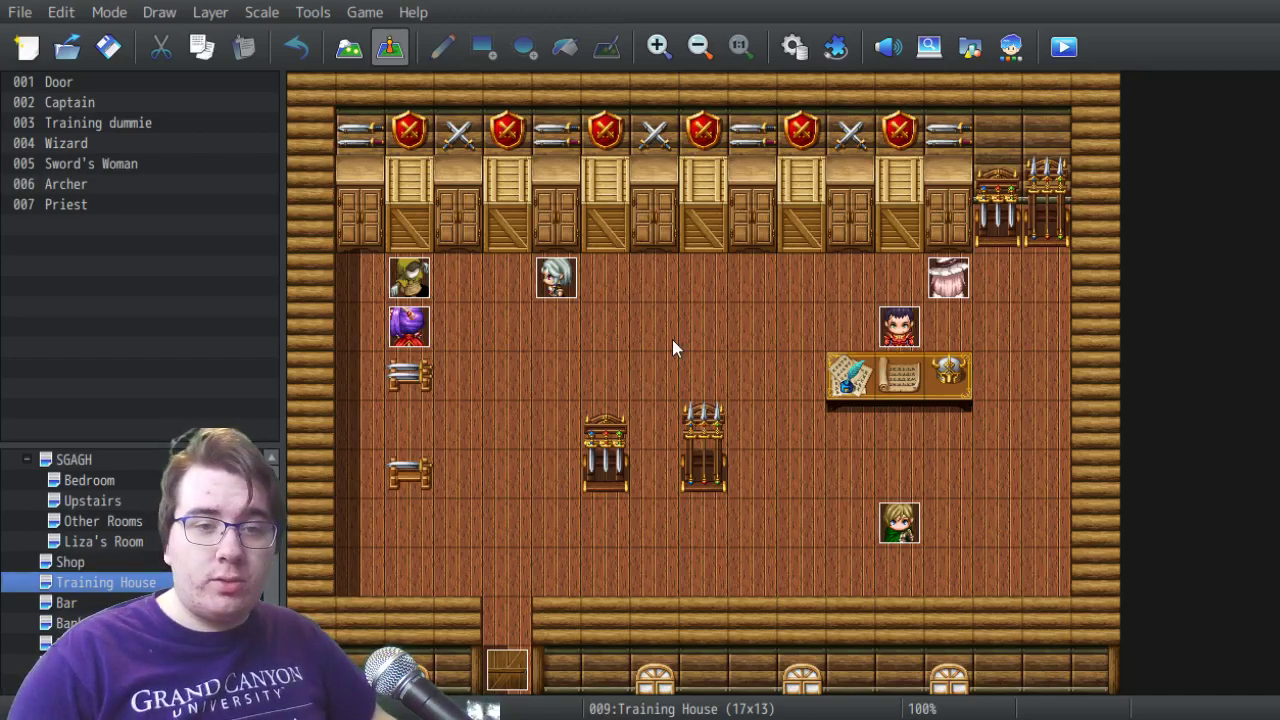
Open the Bar map and select the Bar event on the counter.
click(85, 605)
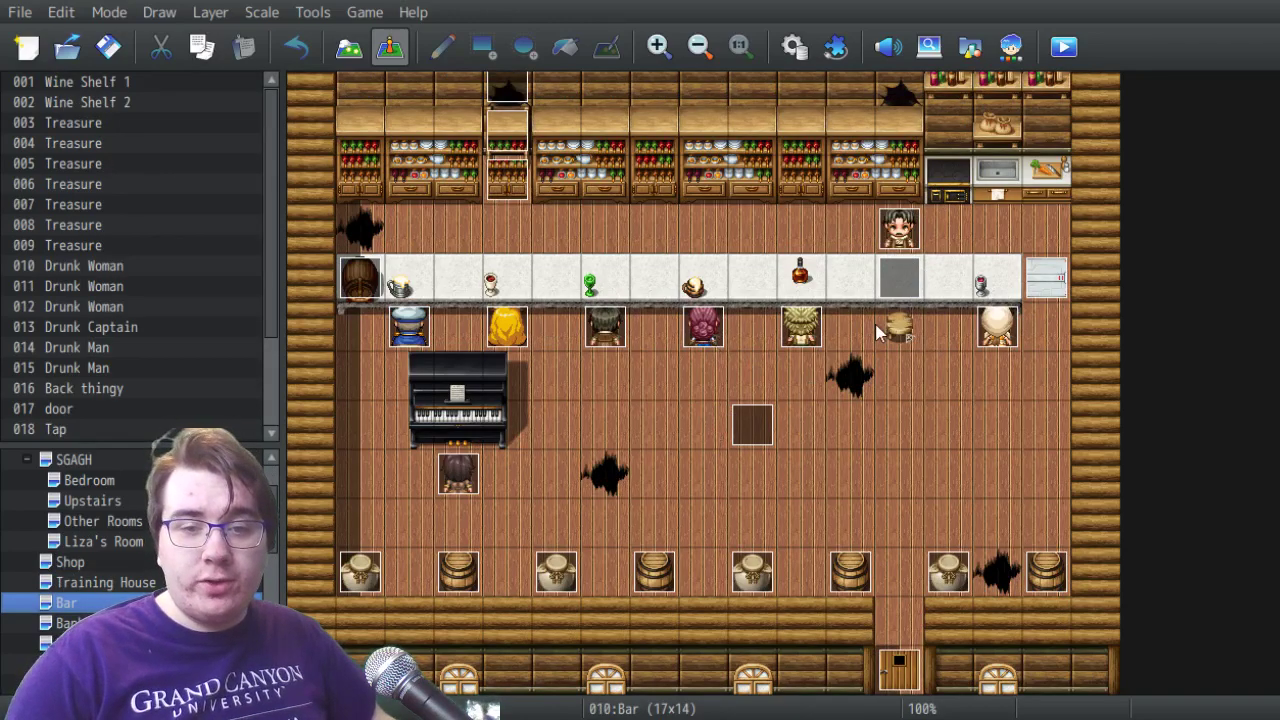
click(906, 292)
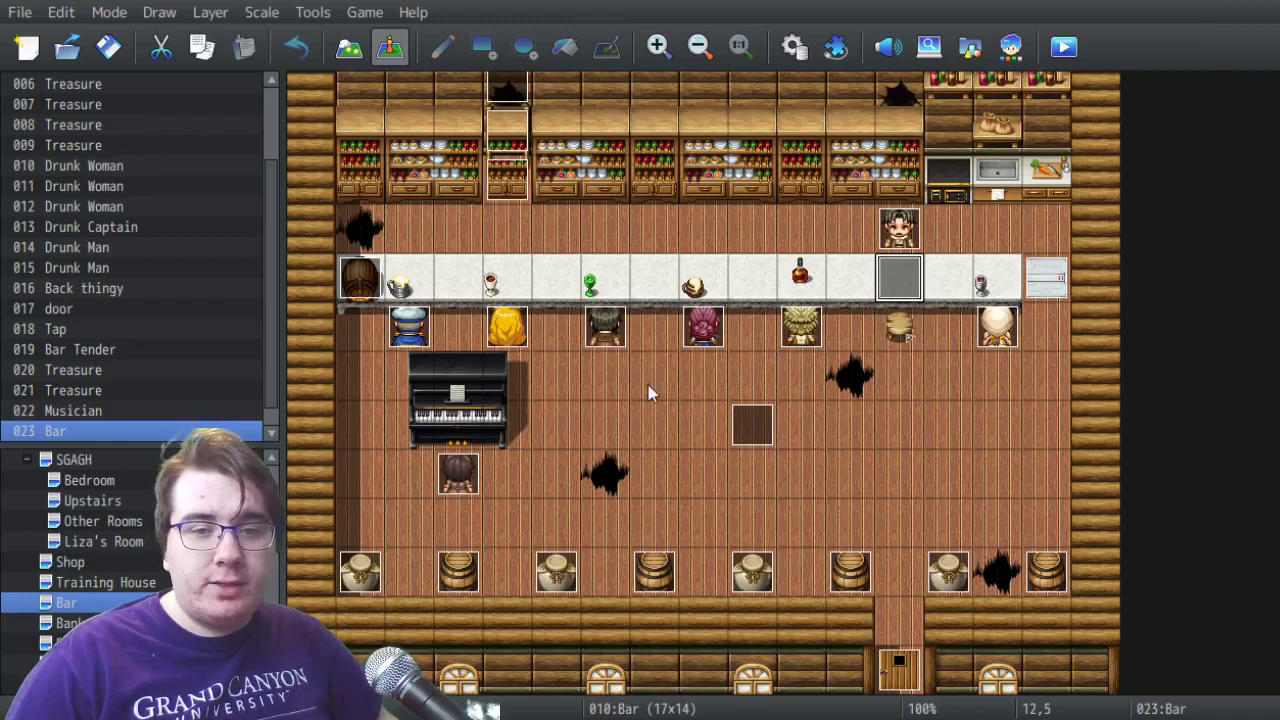
Open the Bank map with its teller counter, pillars and vault shelves.
click(60, 624)
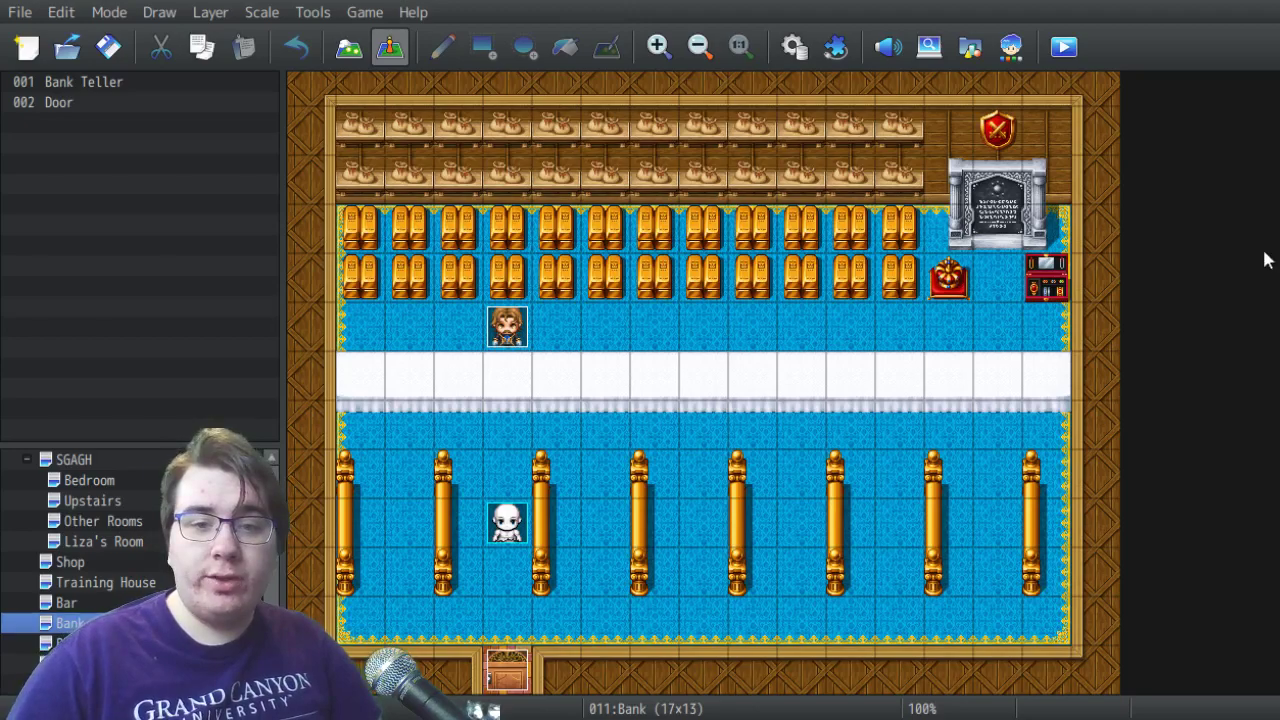
scroll(52, 597, down, 1)
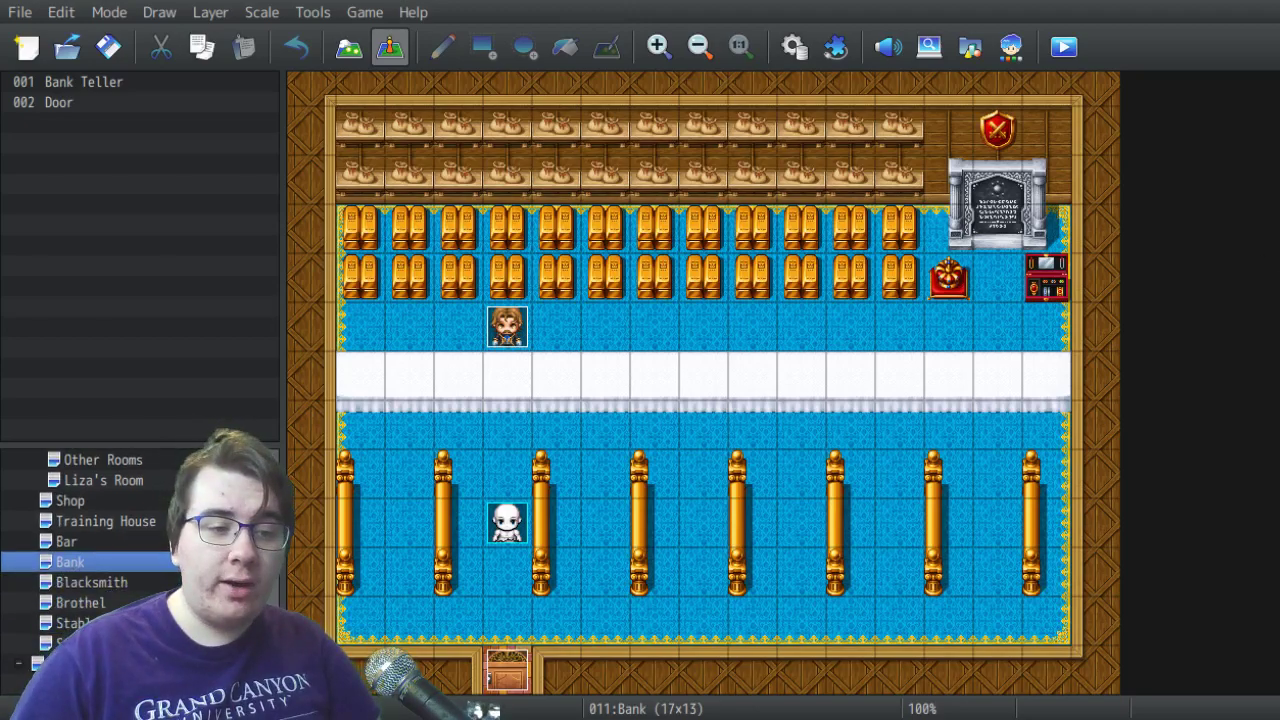
Open the LLT2 town map, zoom out, and scroll over its houses and streets.
click(60, 663)
click(1025, 294)
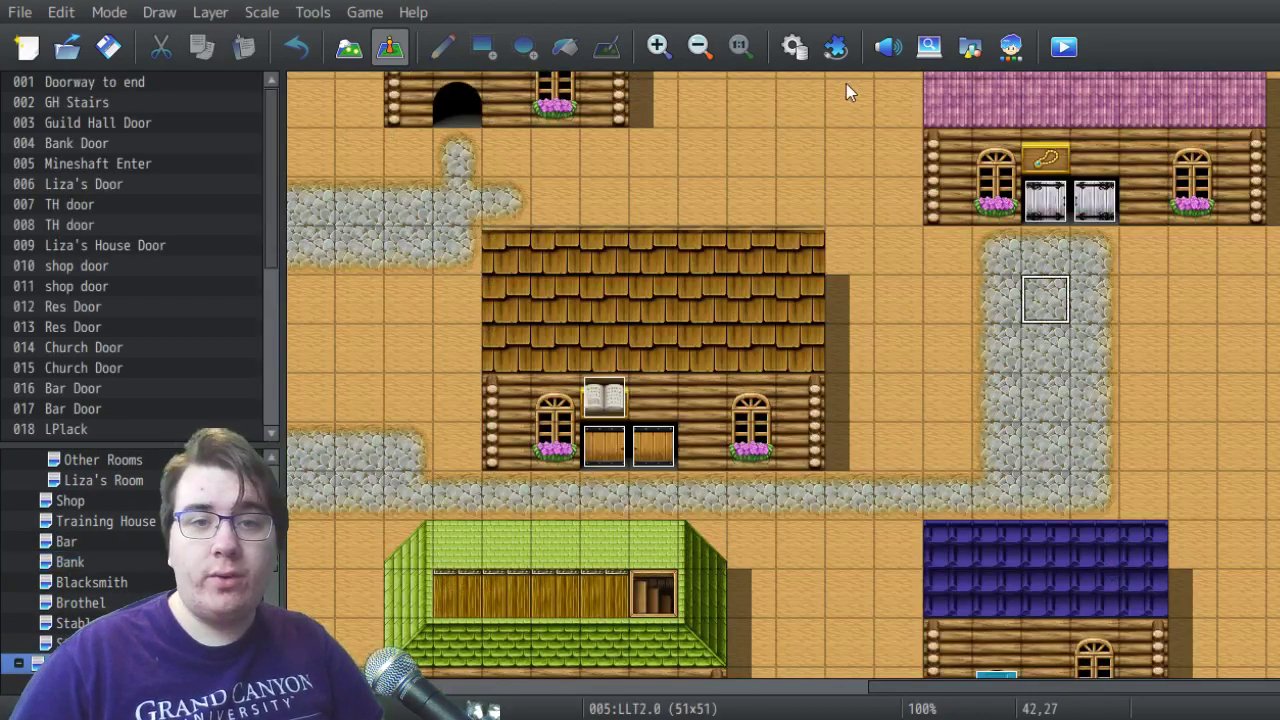
click(700, 45)
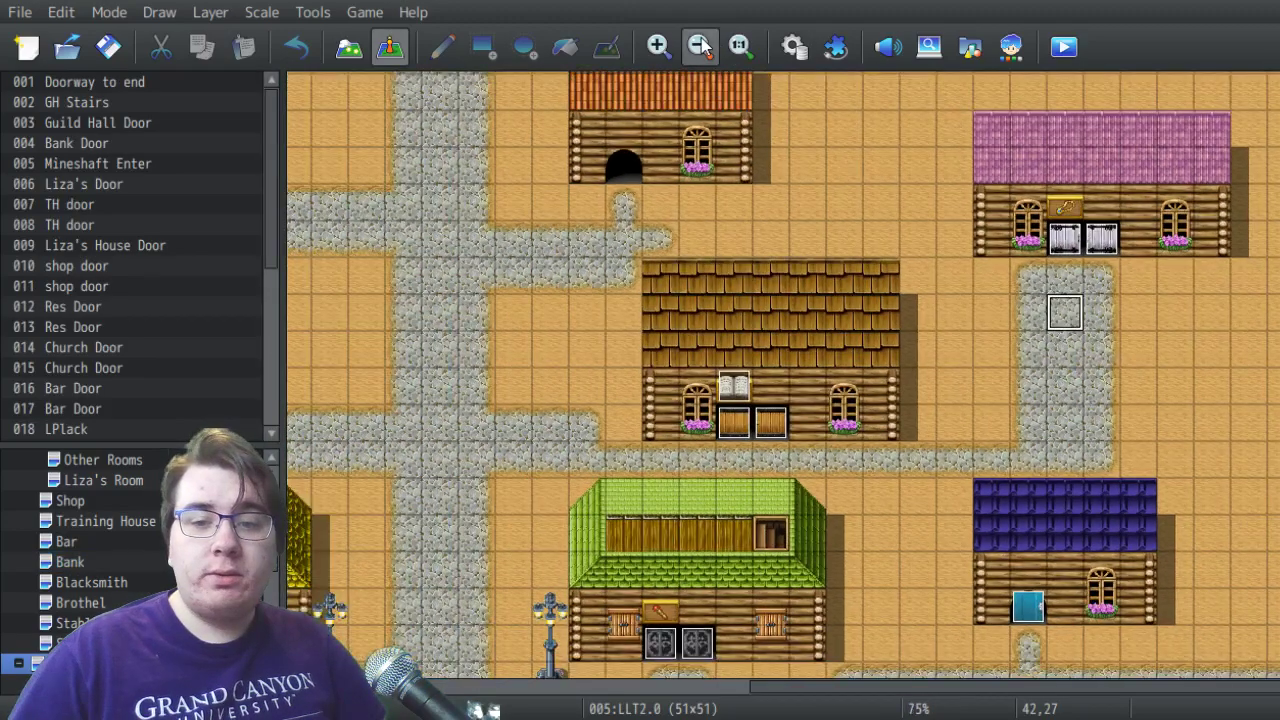
scroll(691, 308, down, 1)
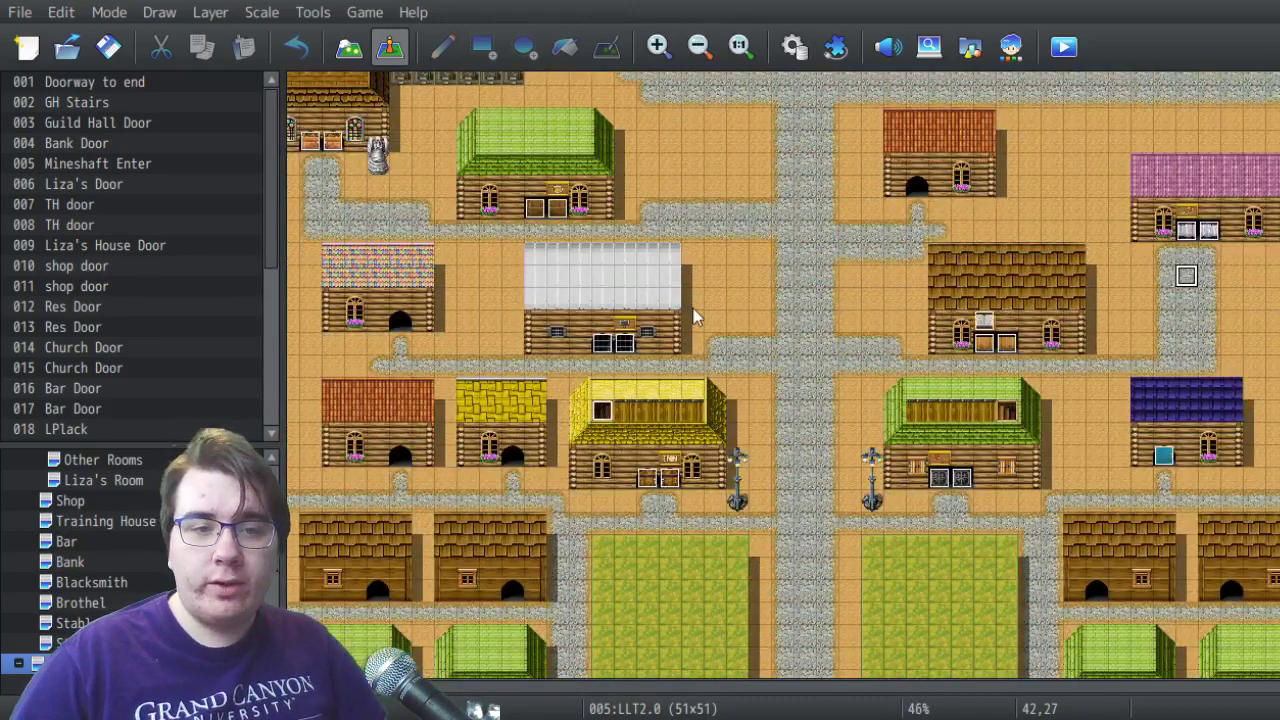
scroll(691, 308, down, 1)
scroll(691, 308, down, 1)
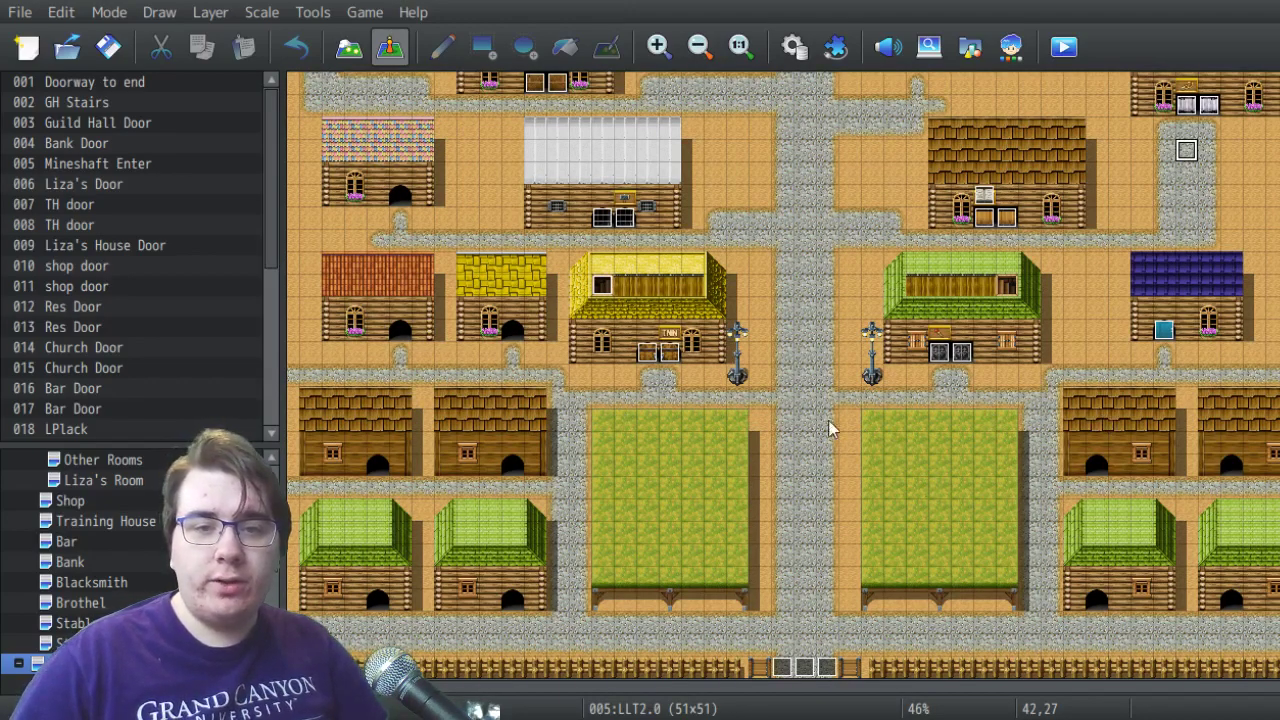
scroll(730, 331, up, 1)
scroll(744, 324, up, 1)
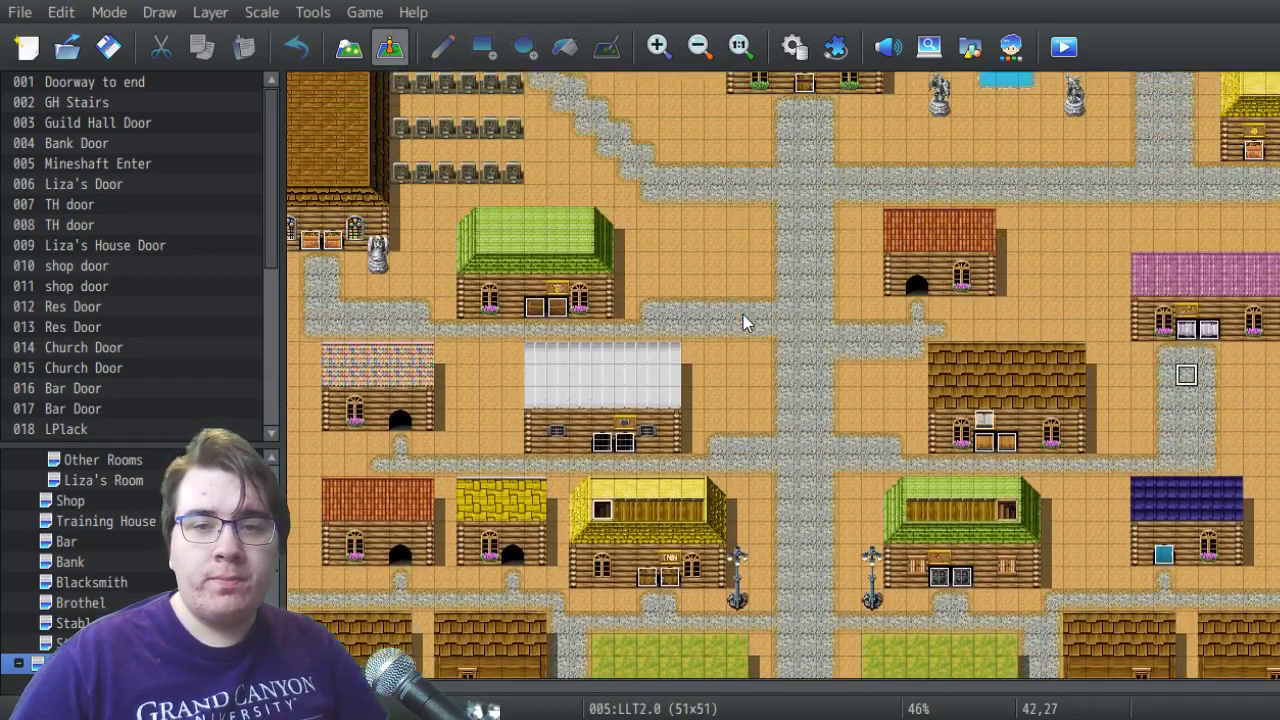
scroll(1270, 237, up, 1)
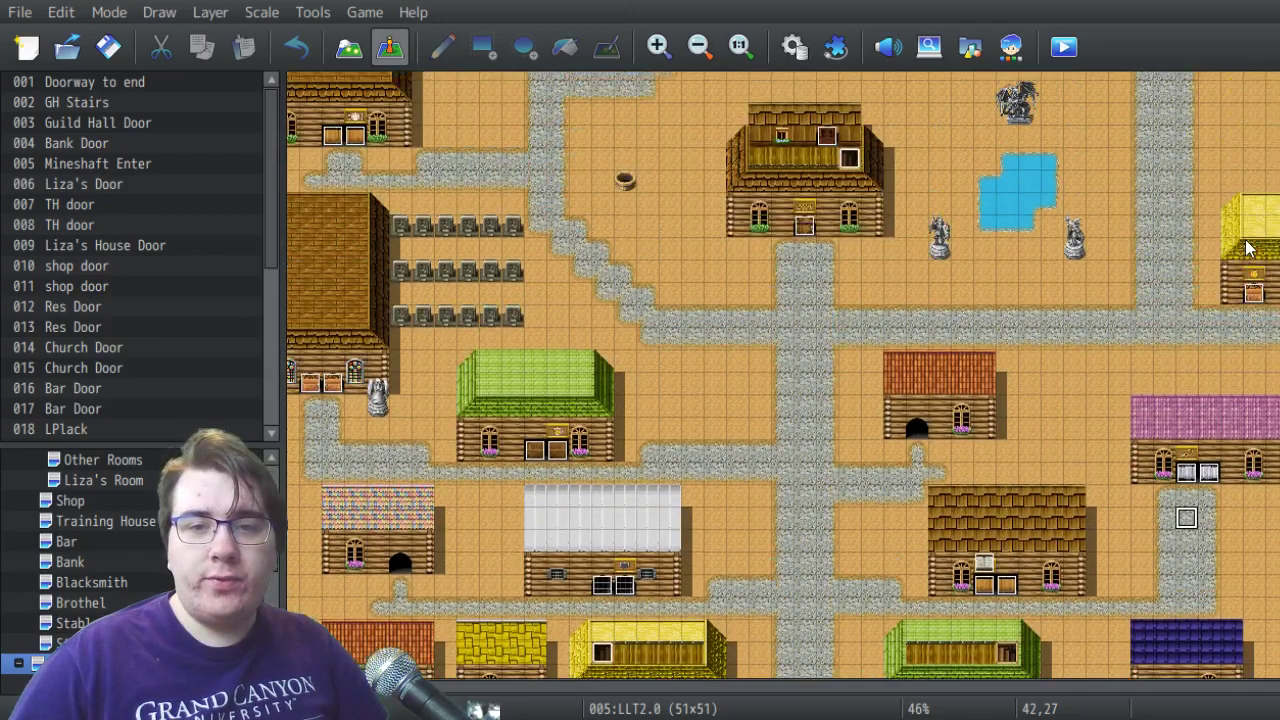
scroll(1085, 200, up, 1)
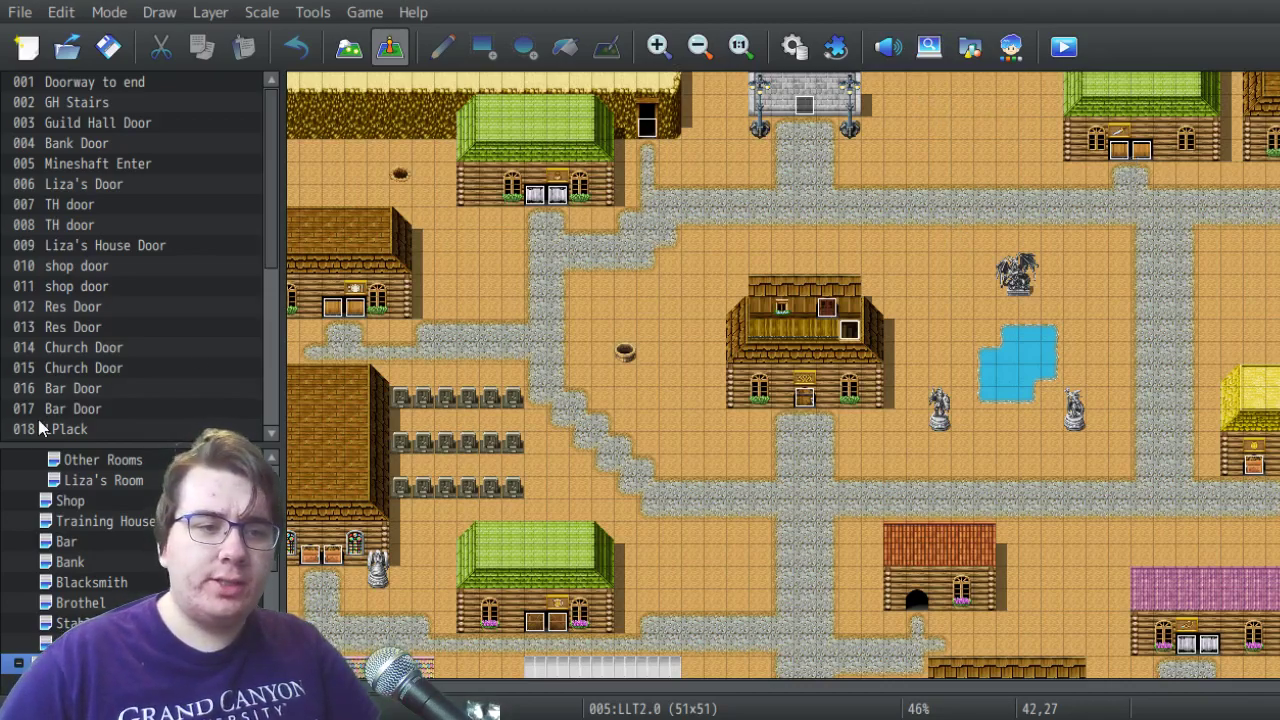
Switch to Map tile-drawing mode with tileset B shown in the palette.
click(348, 46)
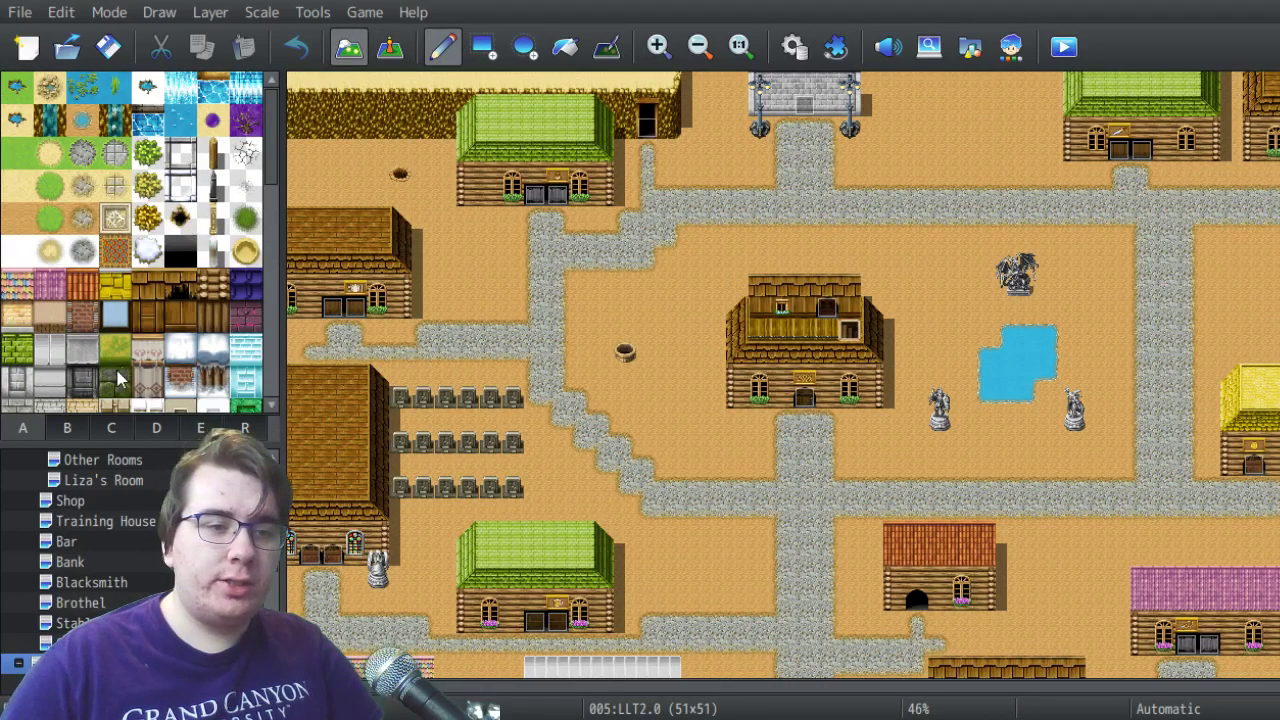
click(70, 428)
scroll(146, 340, down, 3)
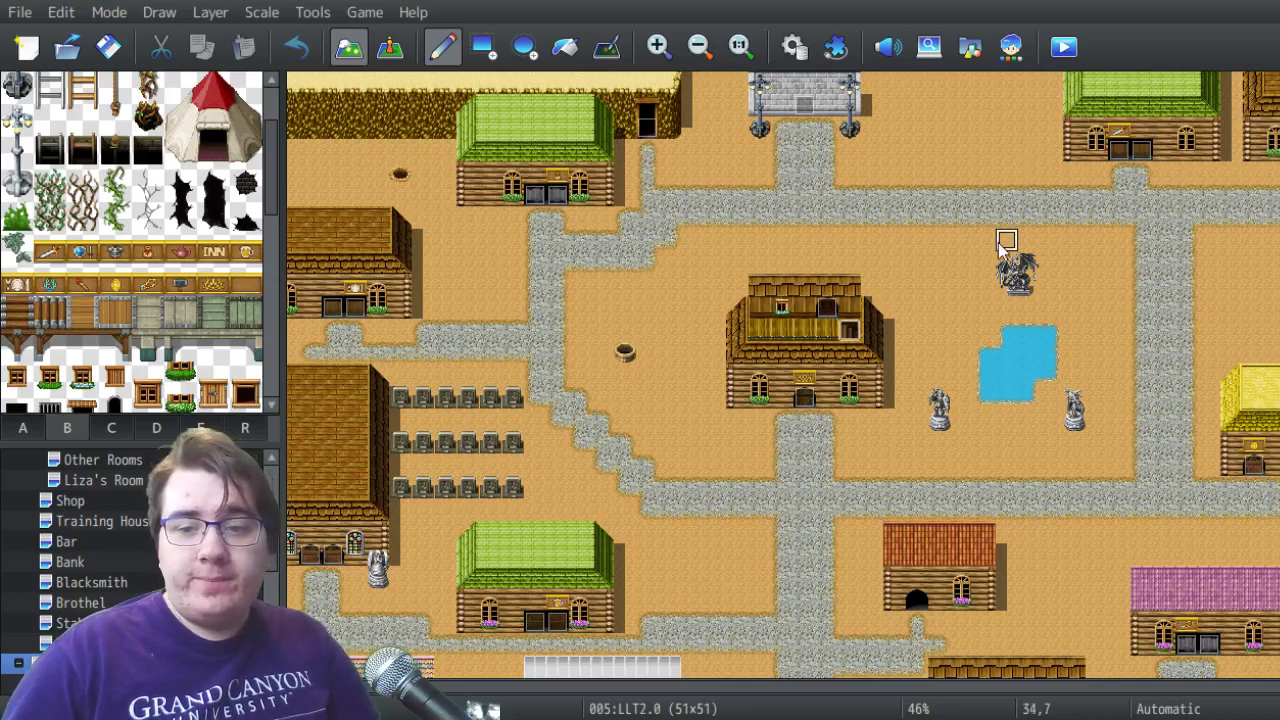
scroll(1006, 251, down, 5)
scroll(928, 280, down, 2)
scroll(100, 540, down, 2)
scroll(100, 540, down, 3)
scroll(100, 540, down, 1)
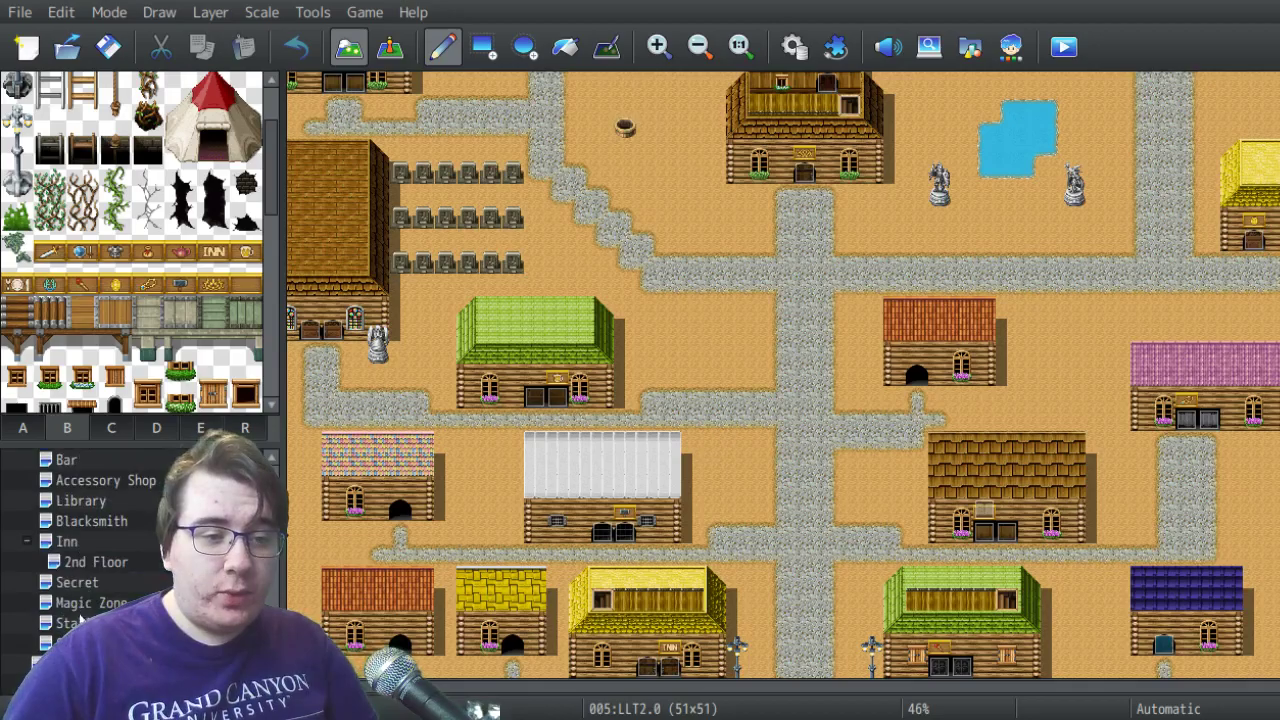
Open the OverWorld map and zoom out five levels.
click(60, 662)
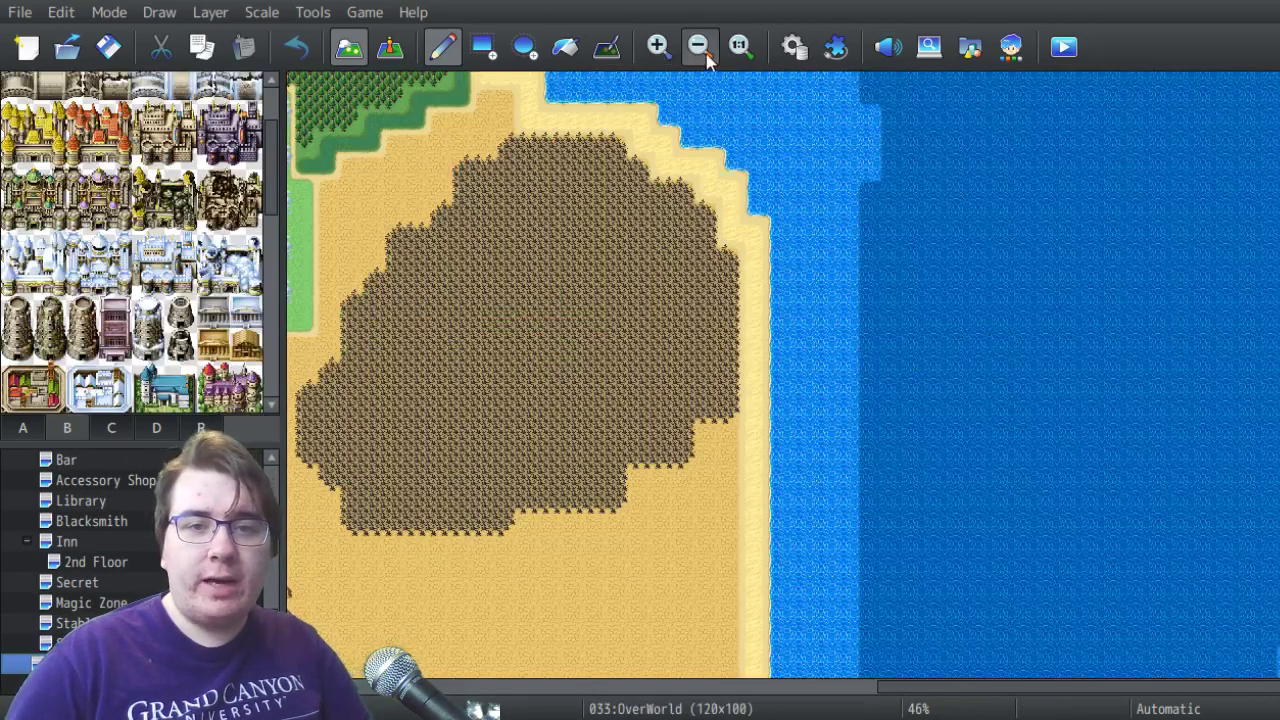
click(699, 46)
click(699, 46)
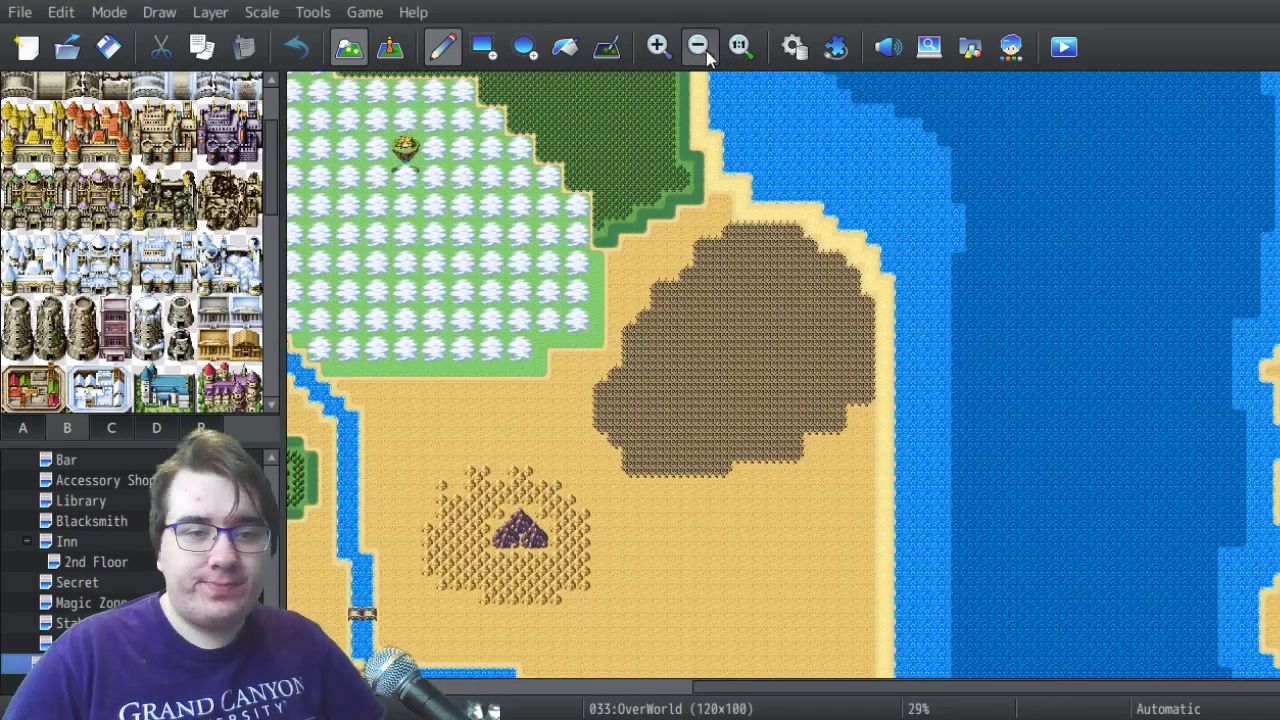
click(706, 50)
click(705, 60)
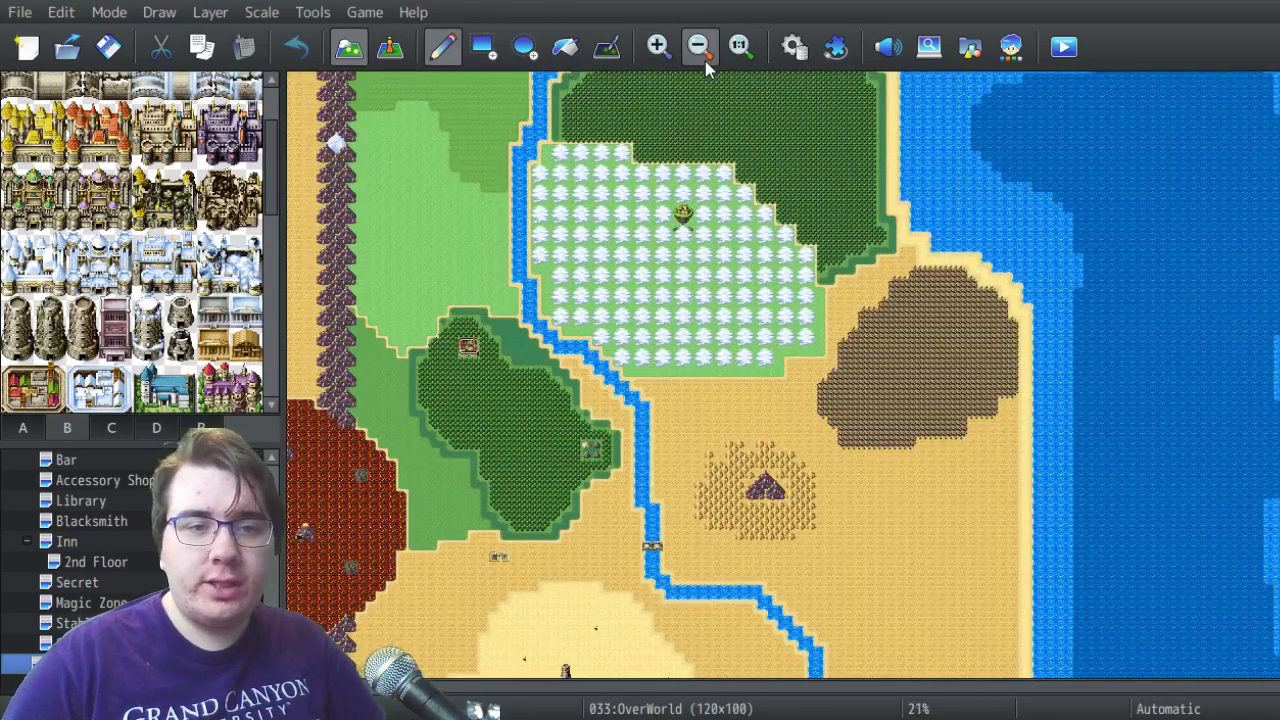
click(705, 61)
Scroll up and down to survey the OverWorld's forests, river, desert and coastline.
scroll(349, 232, up, 2)
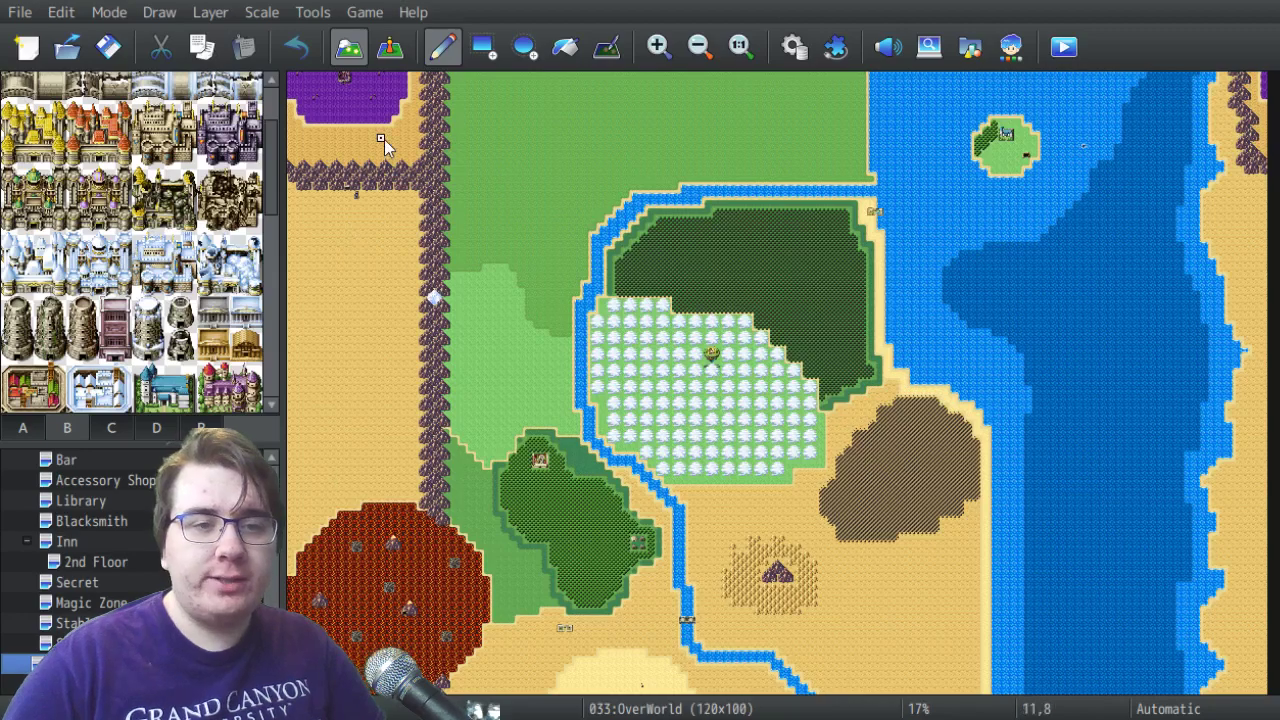
scroll(393, 263, down, 1)
scroll(389, 249, down, 2)
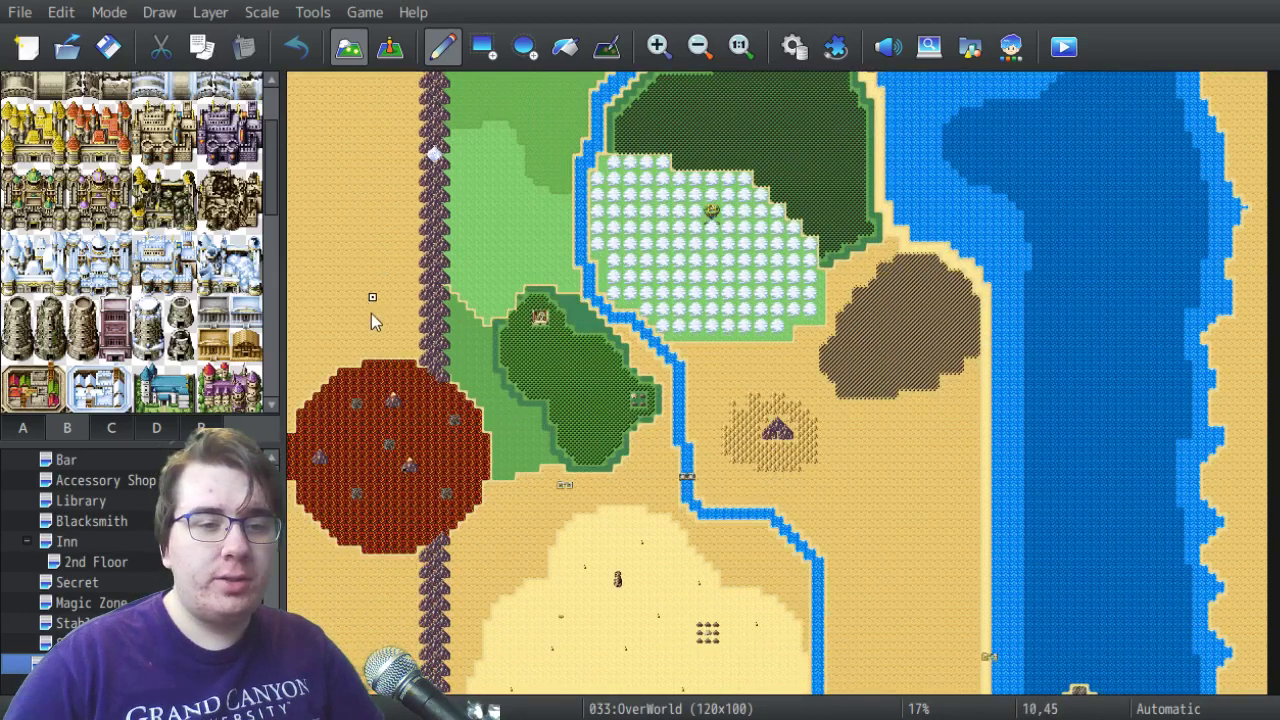
scroll(370, 330, down, 1)
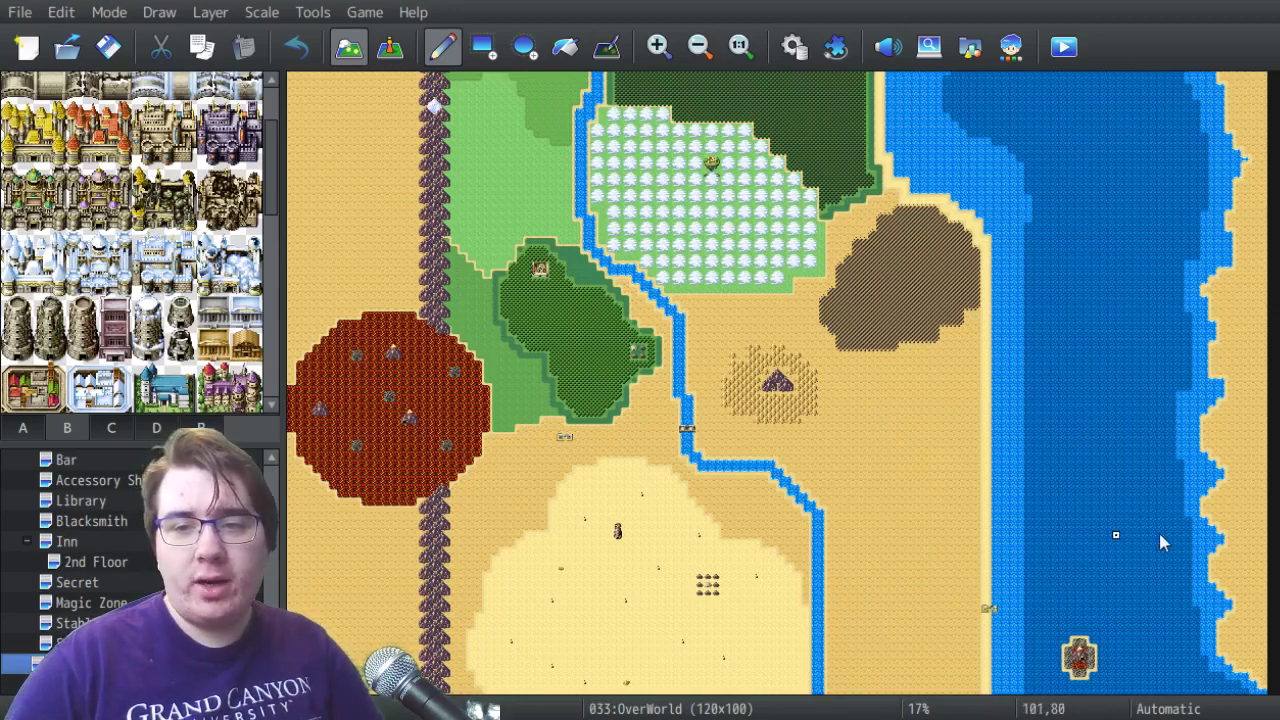
scroll(1162, 537, up, 3)
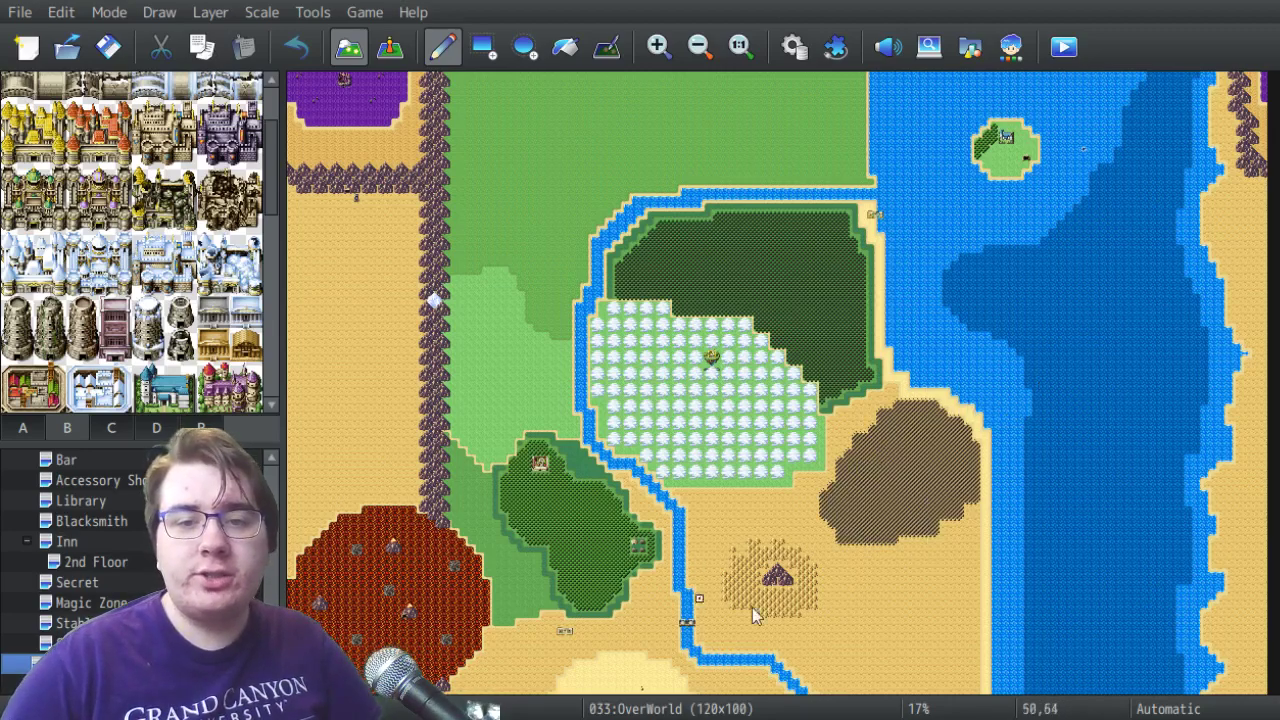
scroll(900, 560, down, 1)
scroll(920, 563, down, 1)
scroll(917, 565, down, 3)
scroll(914, 567, down, 1)
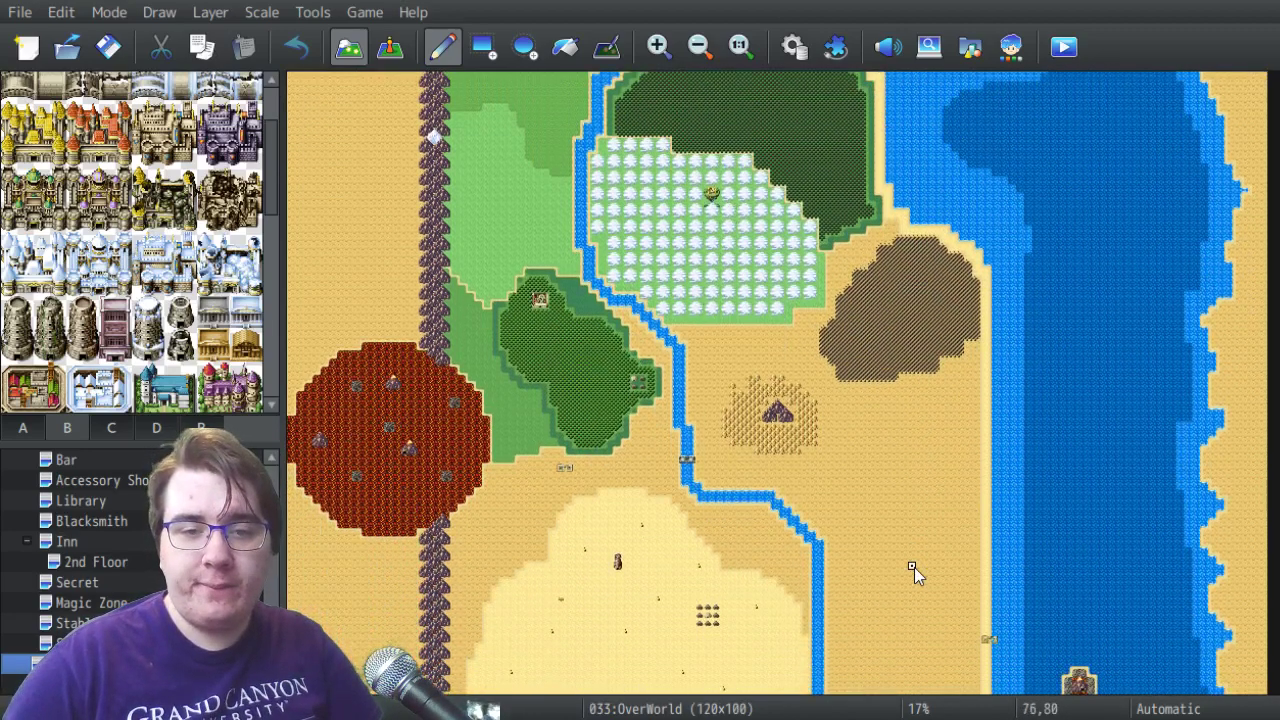
scroll(914, 567, down, 1)
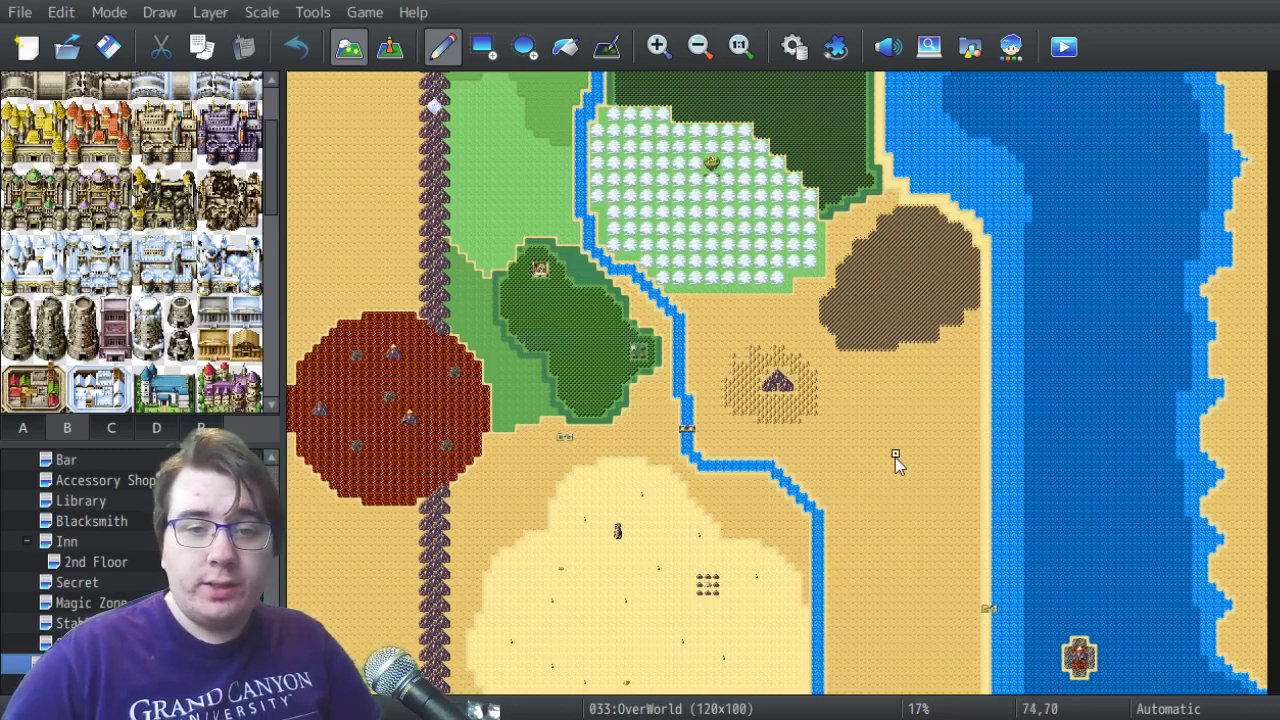
scroll(790, 480, up, 3)
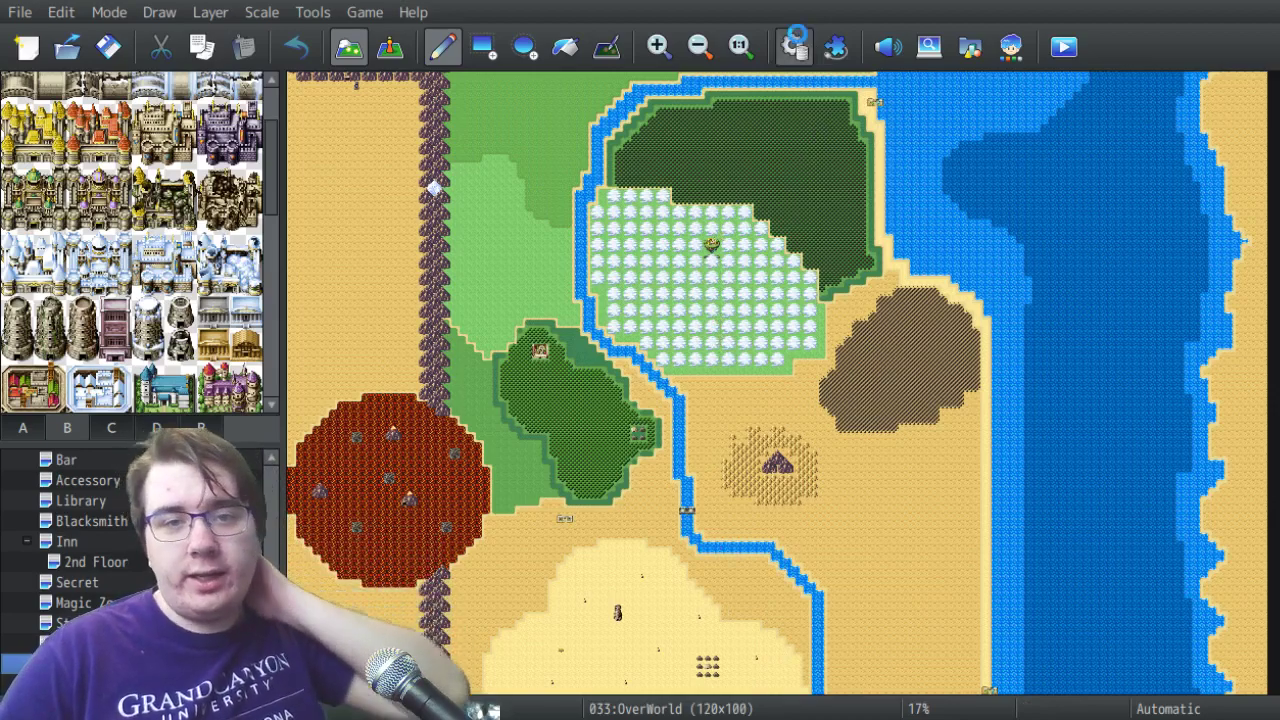
click(794, 46)
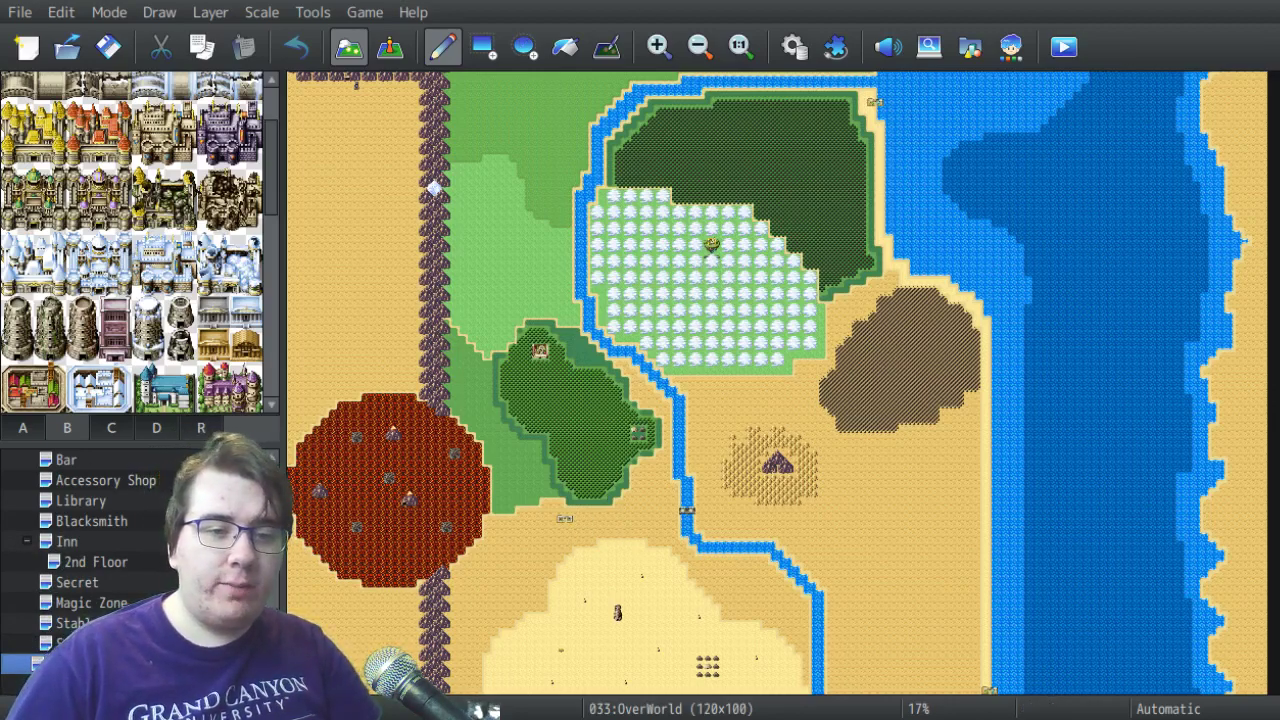
Paint region 1 on a riverside tile east of the small forest, then survey the map.
click(201, 428)
click(45, 90)
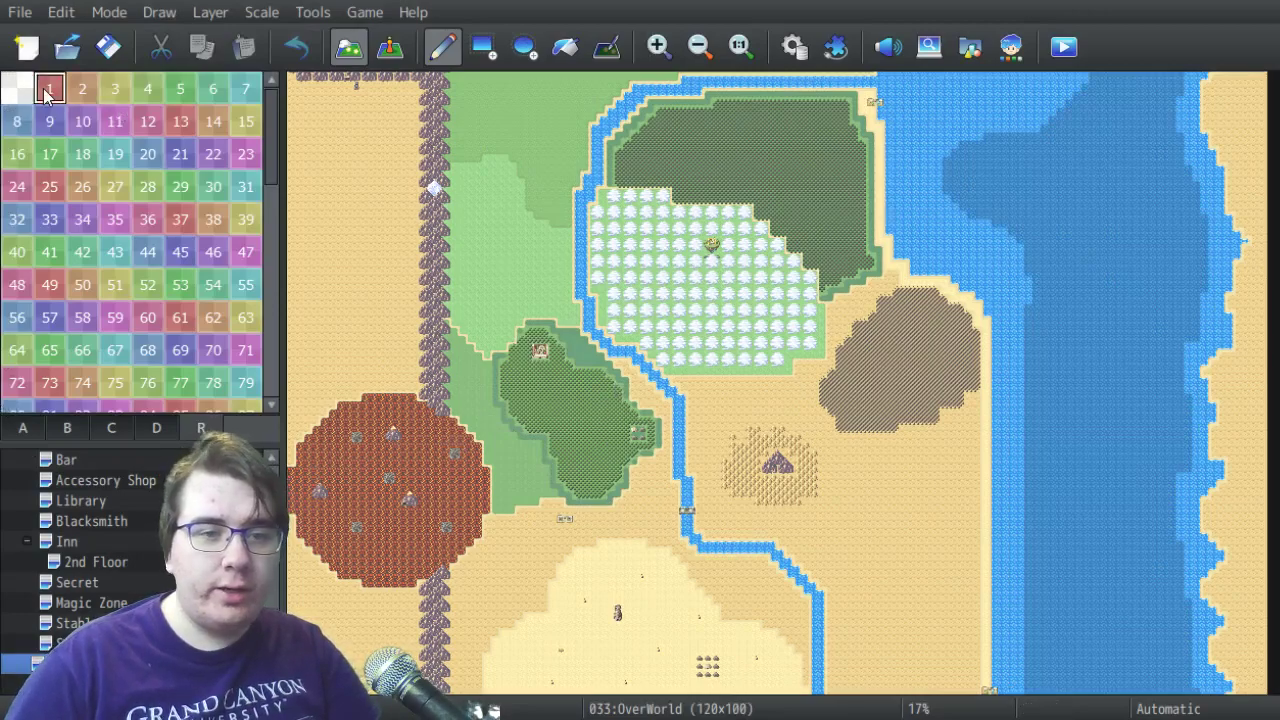
click(620, 364)
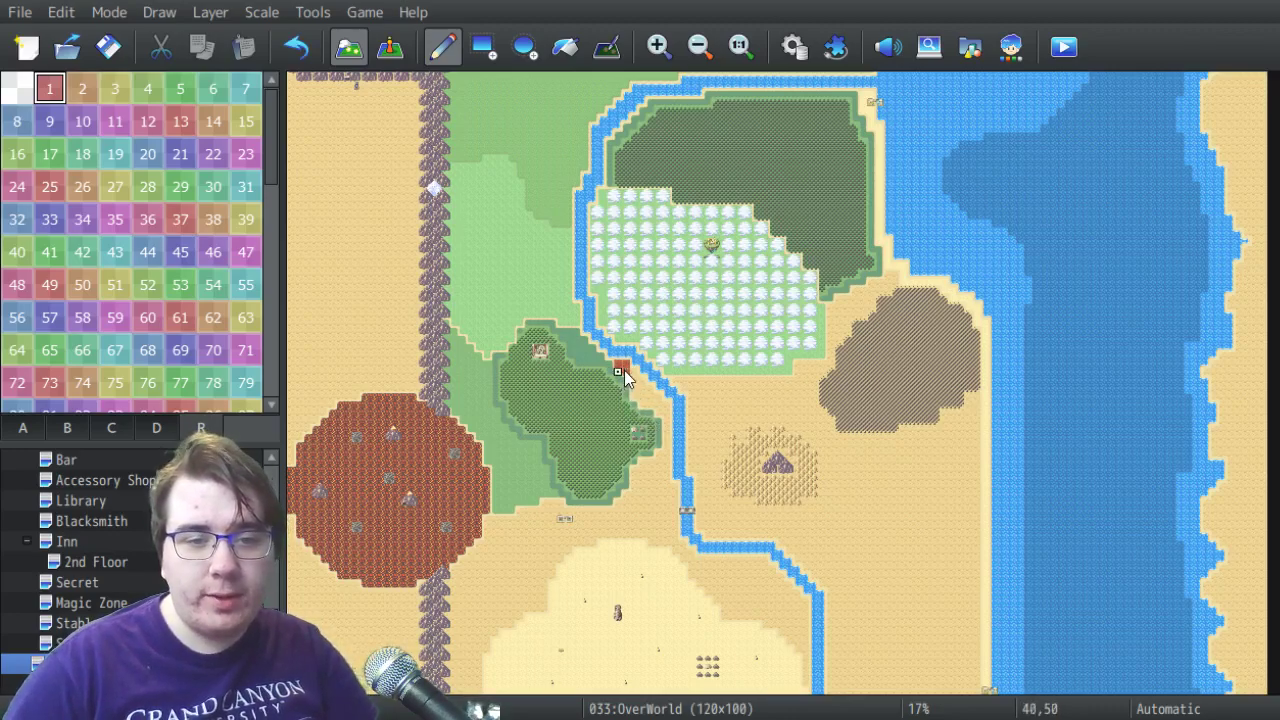
scroll(645, 675, down, 2)
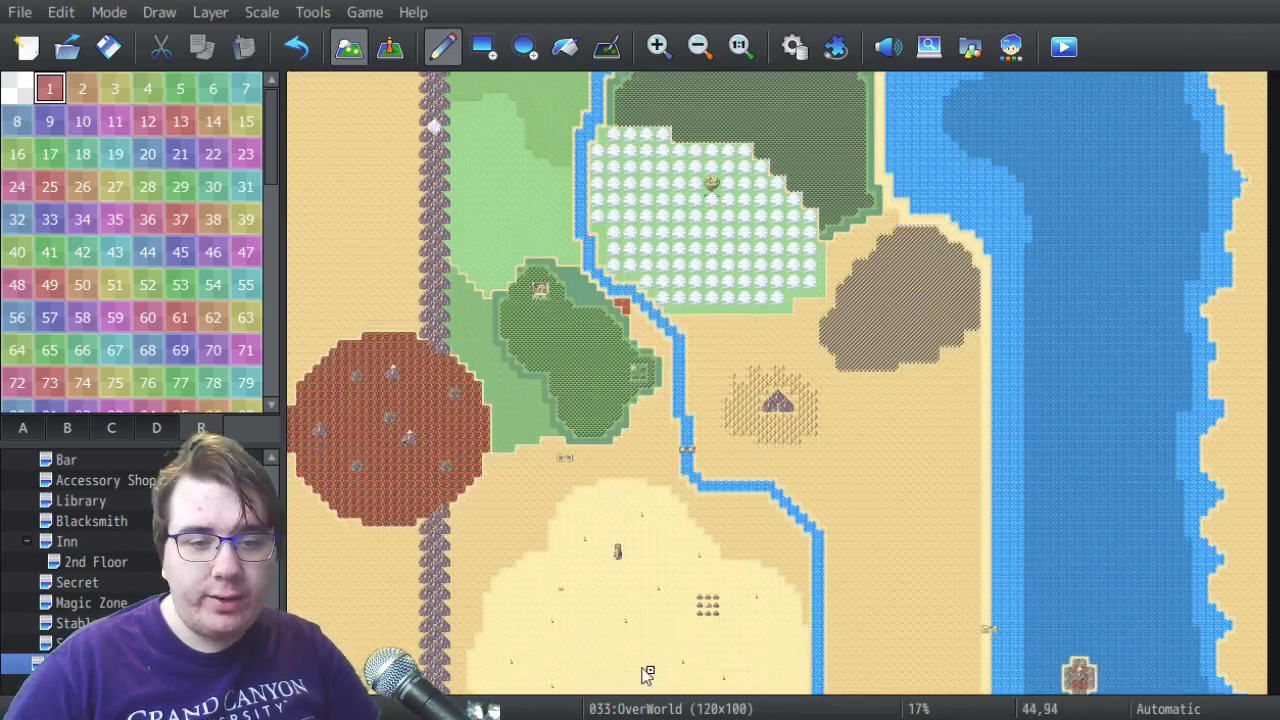
scroll(543, 609, down, 1)
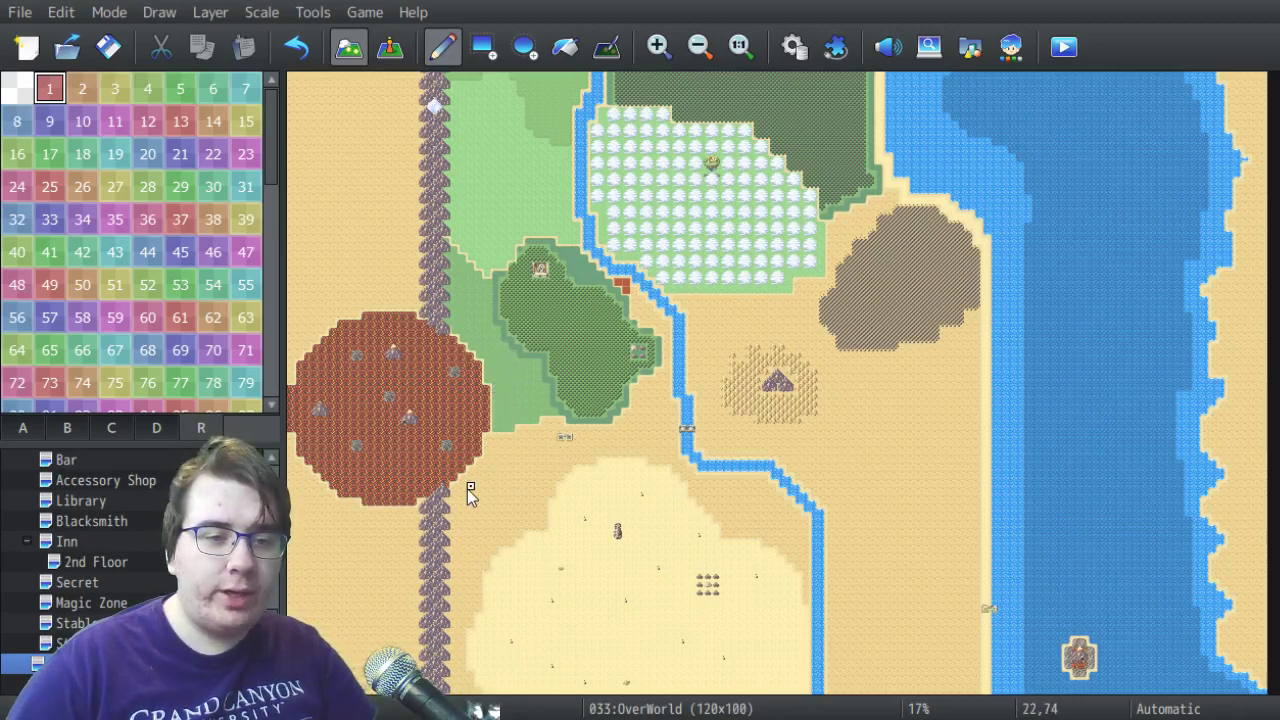
scroll(570, 160, up, 1)
scroll(611, 271, up, 1)
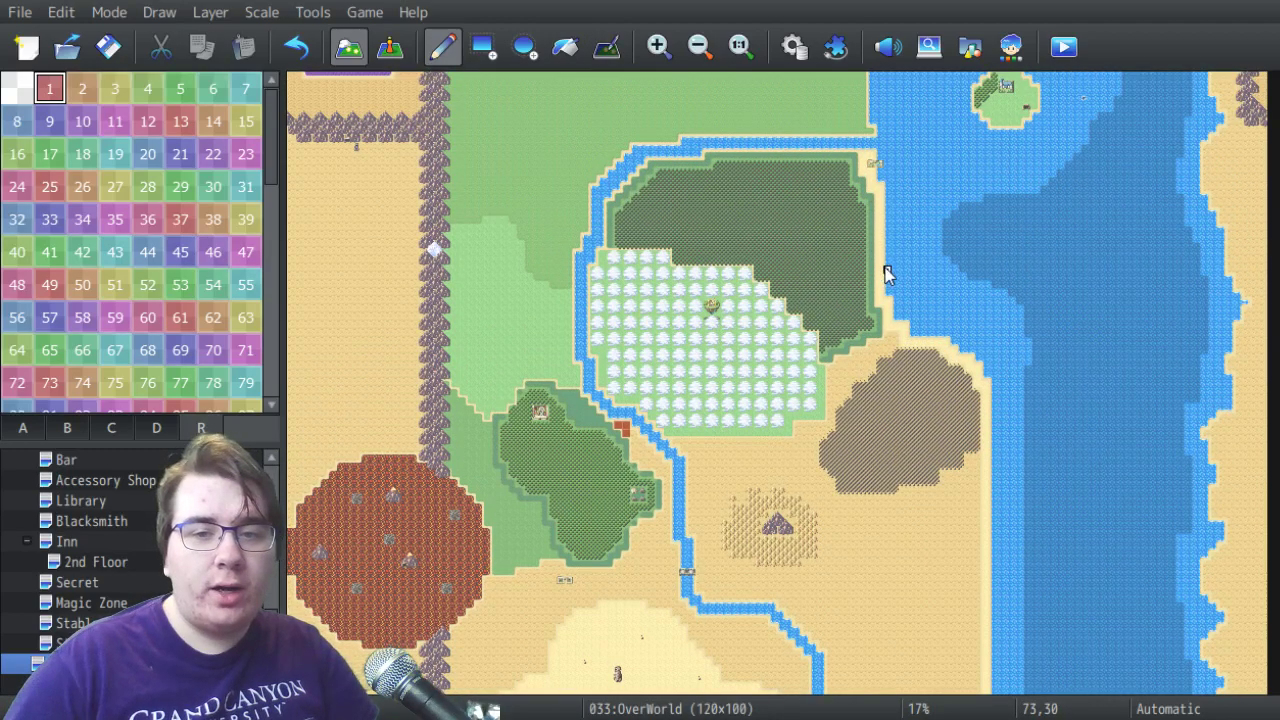
scroll(580, 286, up, 1)
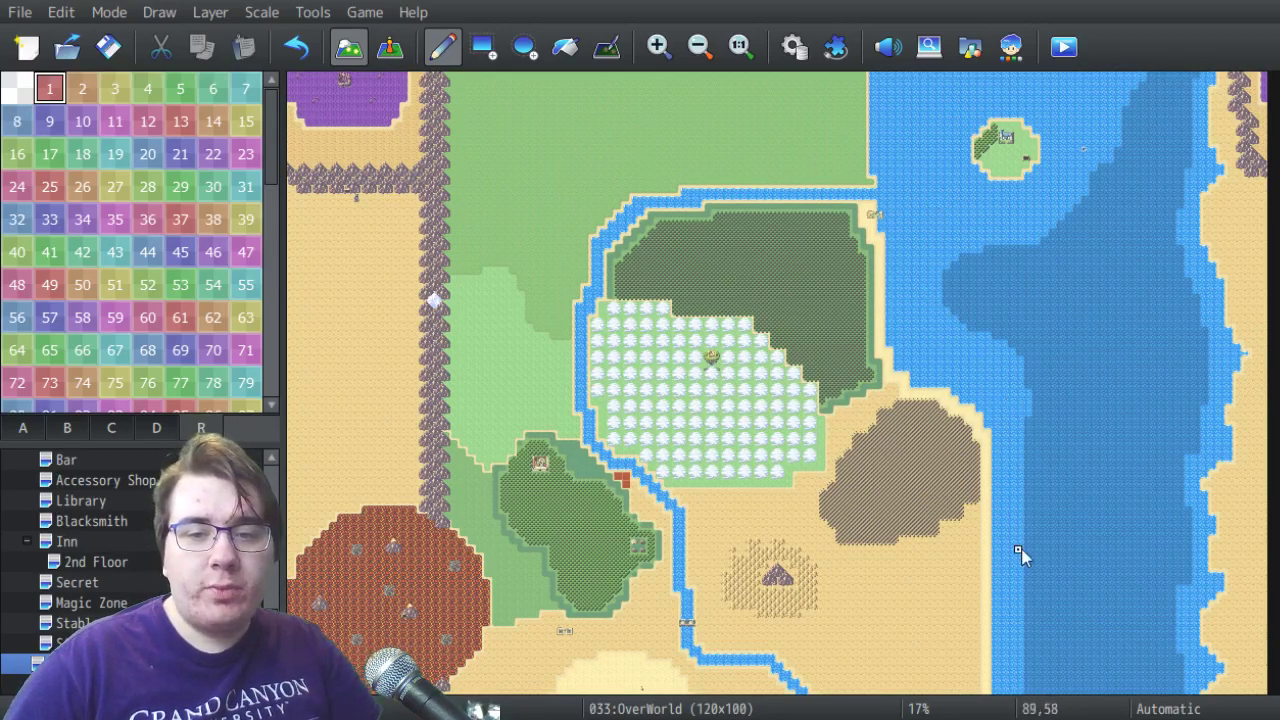
scroll(1110, 454, down, 1)
scroll(1110, 454, down, 3)
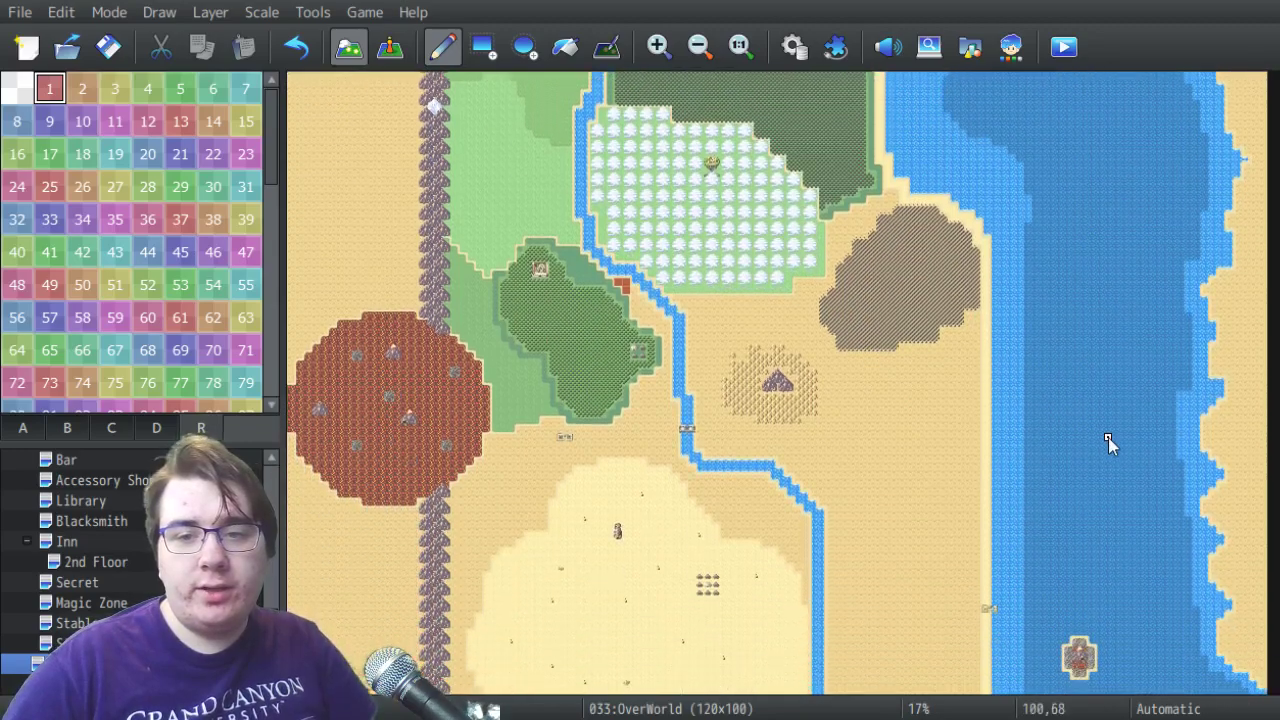
scroll(923, 425, up, 2)
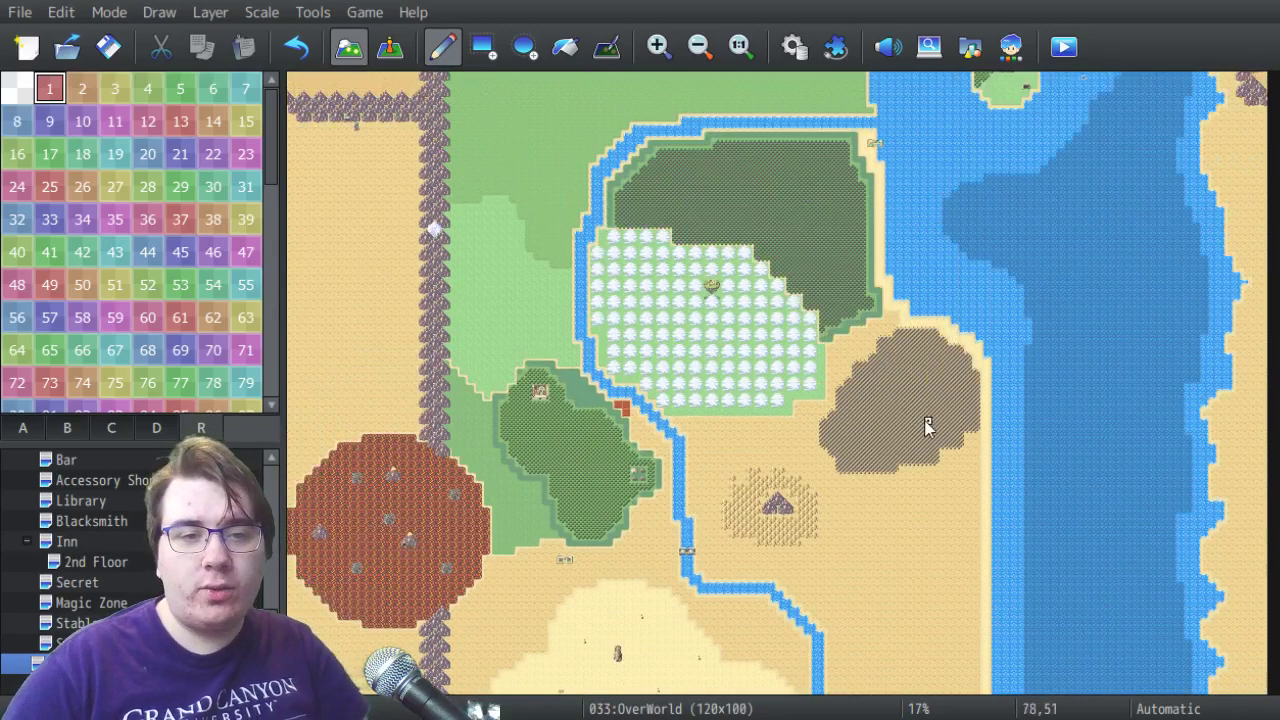
scroll(763, 387, up, 2)
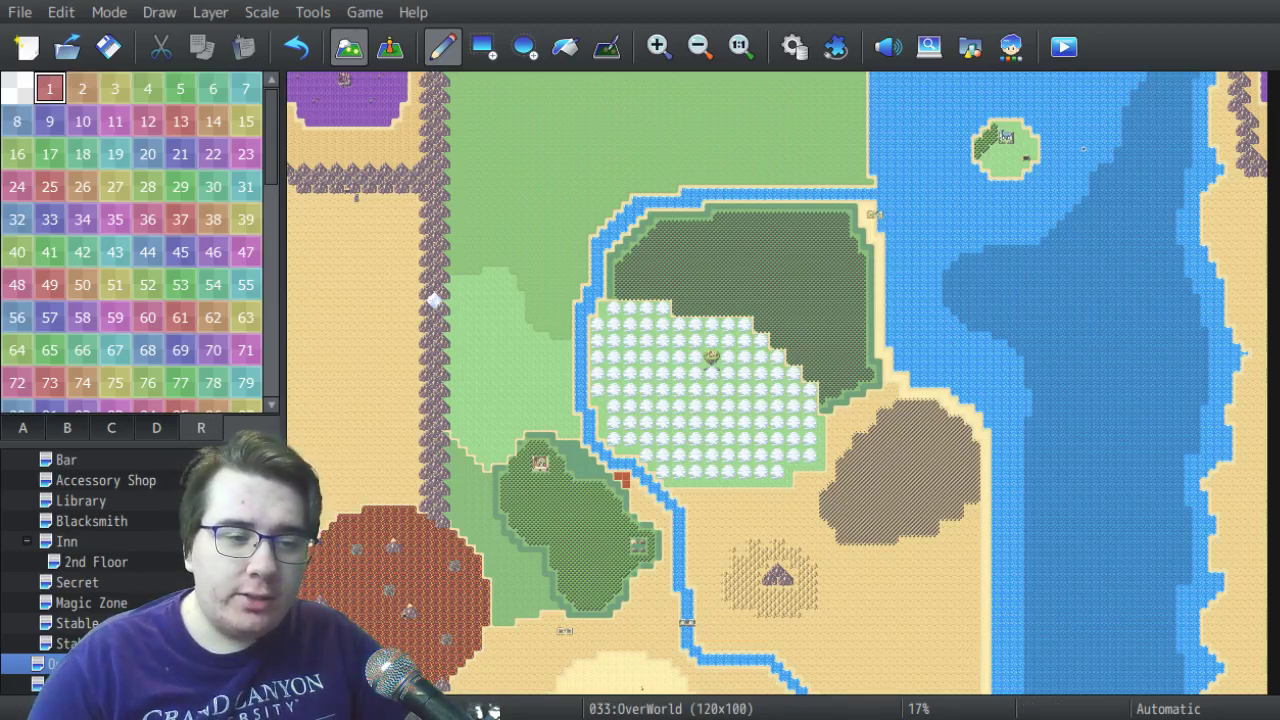
Open the 034:Cross Roads map and return to the A ground tiles.
key(Down)
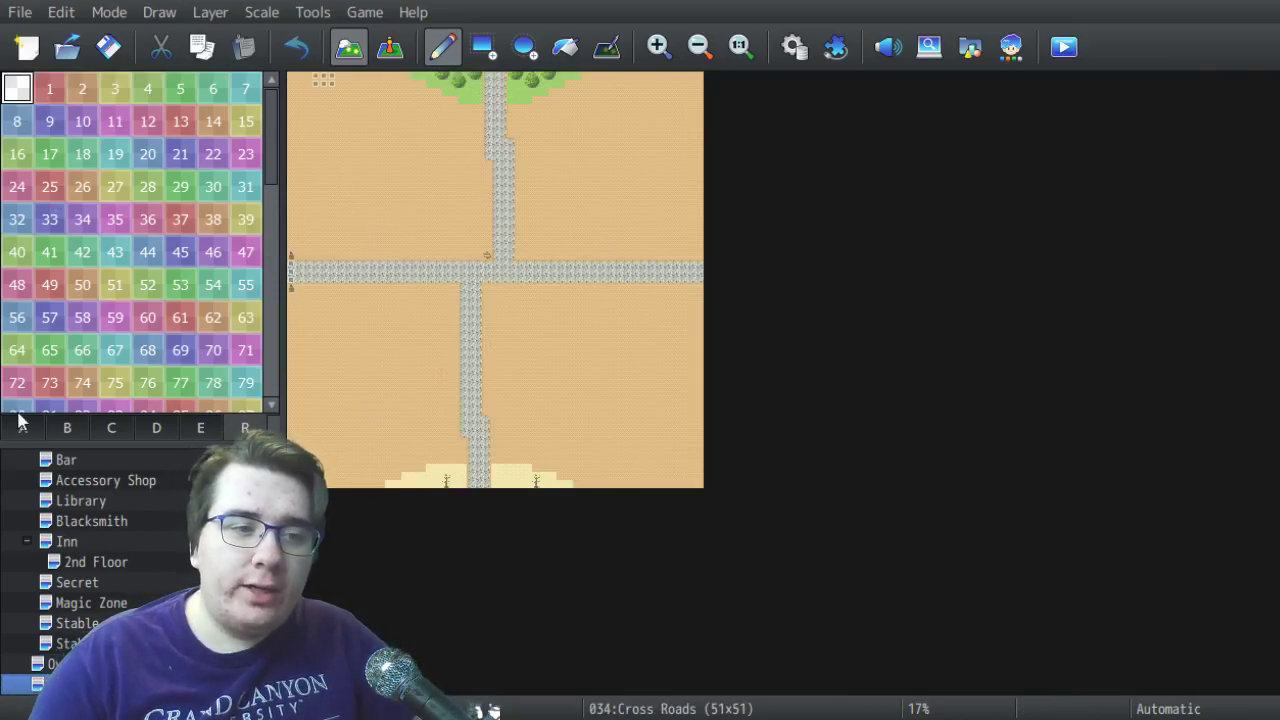
click(23, 432)
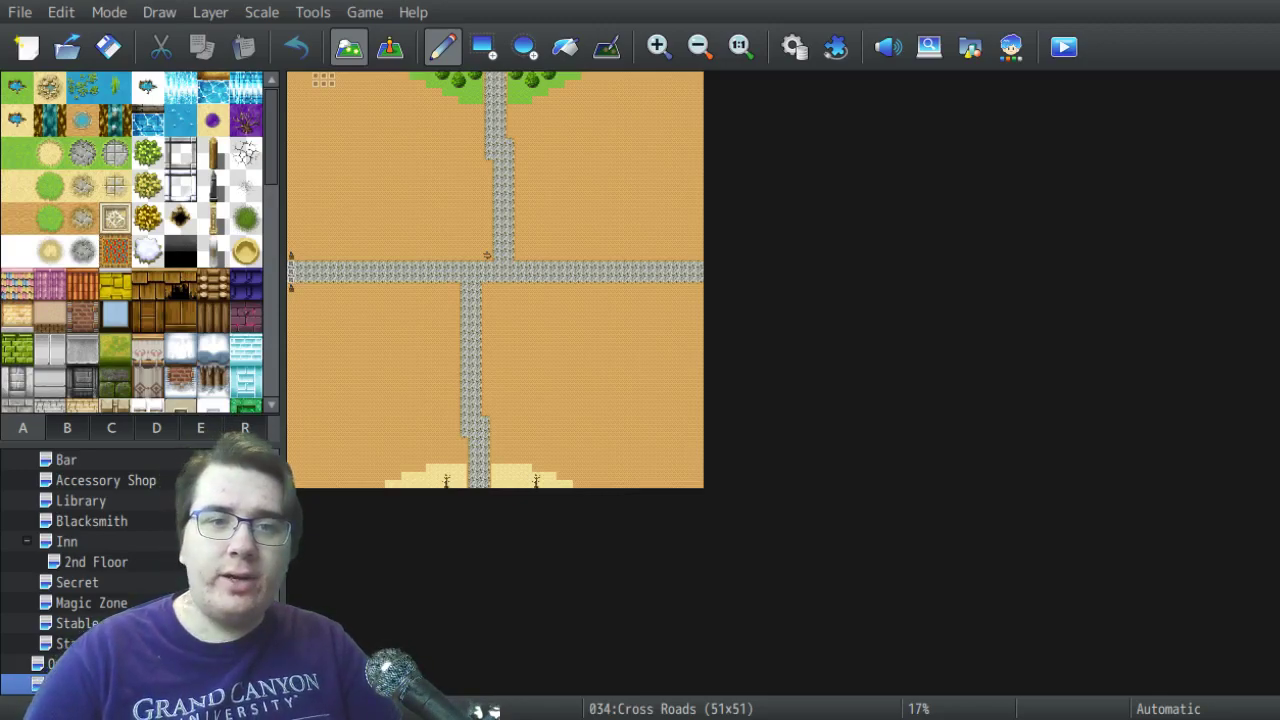
Zoom the Cross Roads map view in to 25%.
click(660, 60)
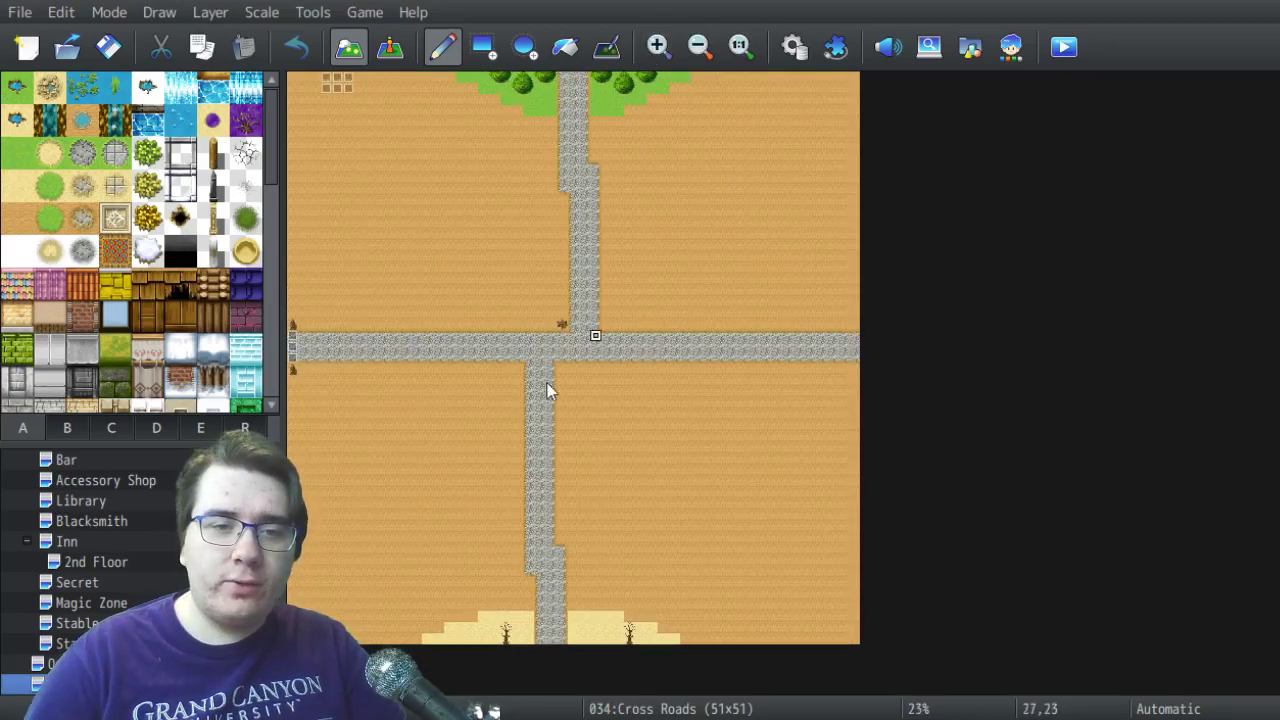
click(670, 55)
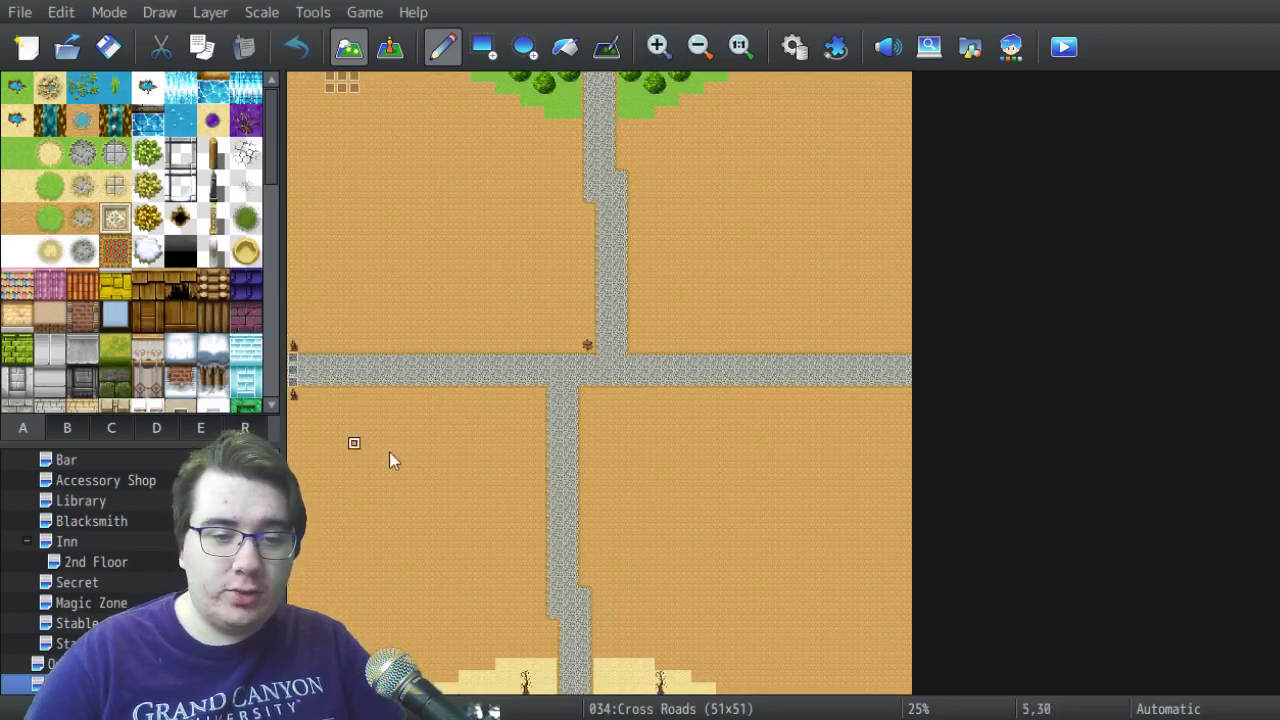
scroll(100, 552, down, 3)
scroll(100, 552, down, 2)
scroll(100, 552, up, 1)
scroll(99, 549, up, 2)
scroll(99, 549, up, 1)
scroll(99, 549, up, 1)
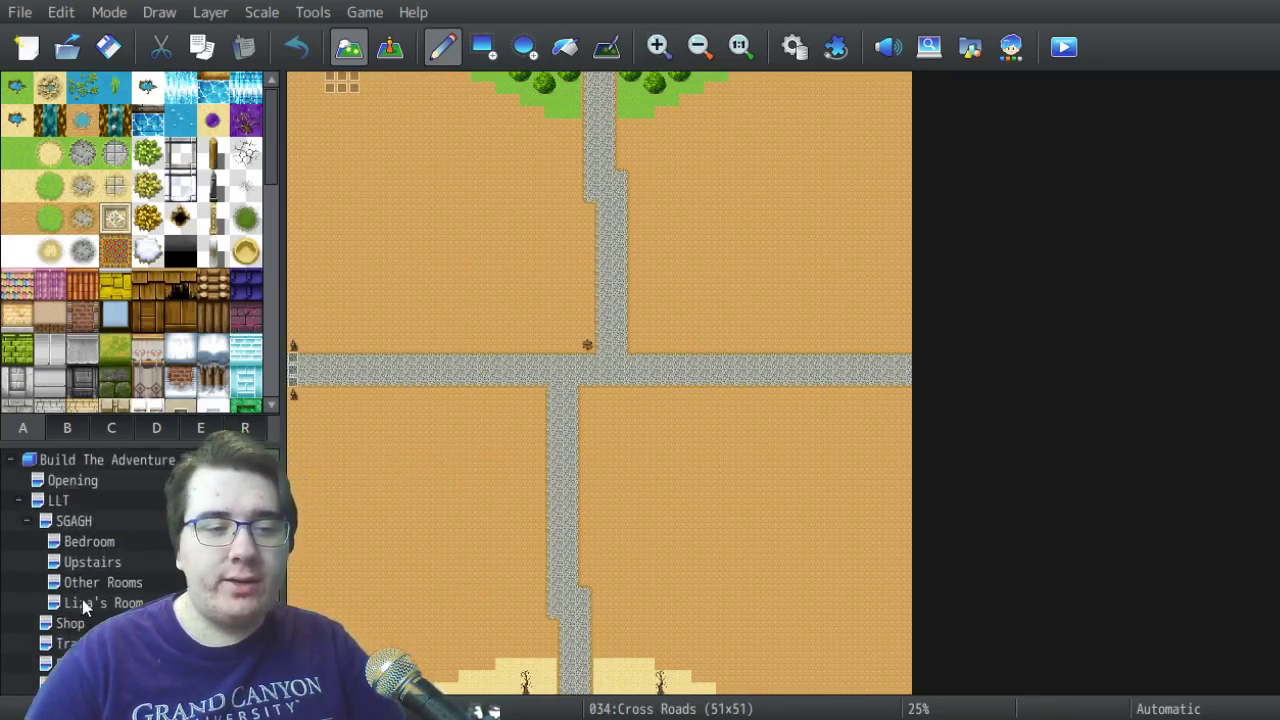
Scroll down and back through the map tree list.
scroll(90, 590, down, 2)
scroll(108, 568, down, 2)
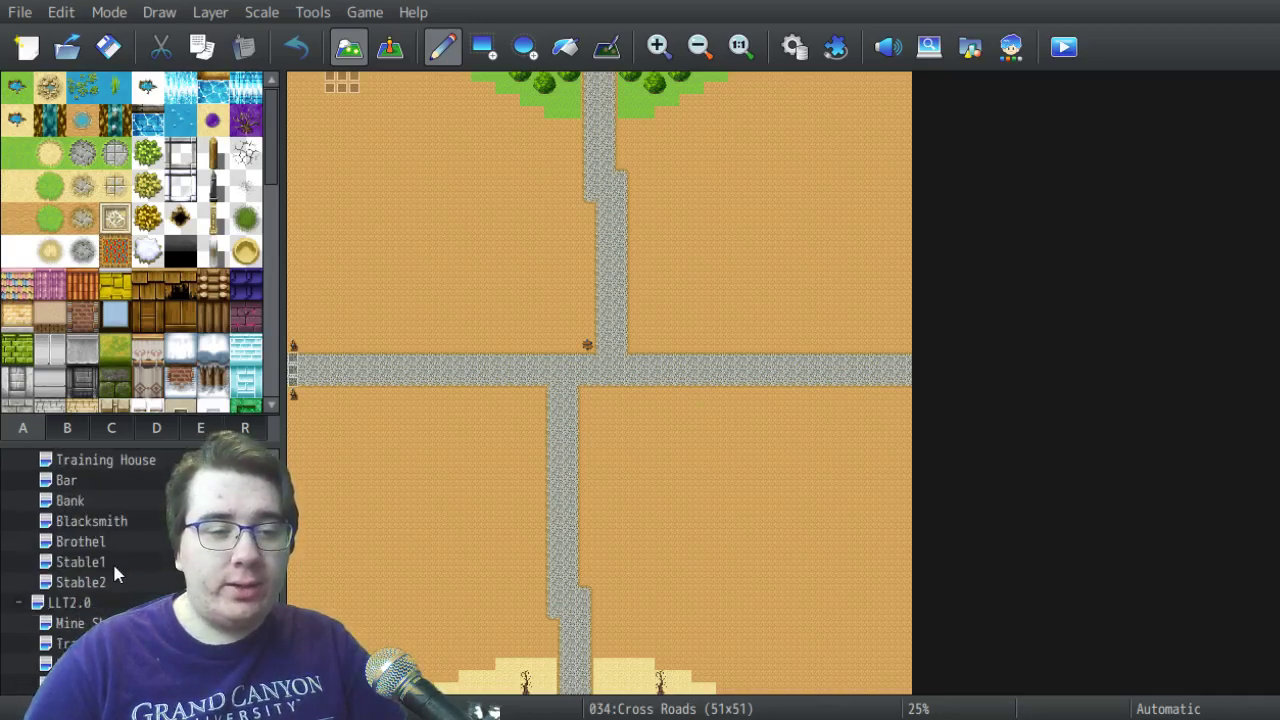
scroll(113, 570, down, 2)
scroll(113, 570, down, 2)
scroll(113, 570, down, 1)
scroll(113, 570, up, 2)
scroll(112, 561, down, 2)
scroll(112, 565, down, 1)
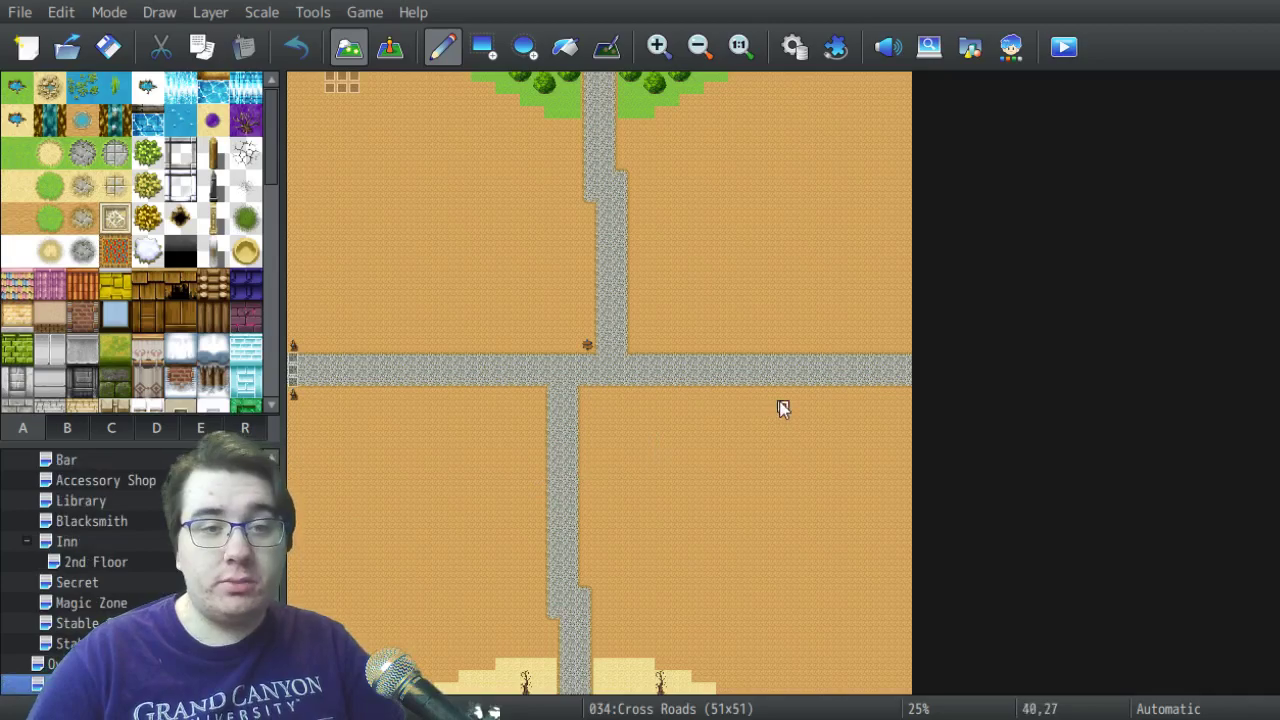